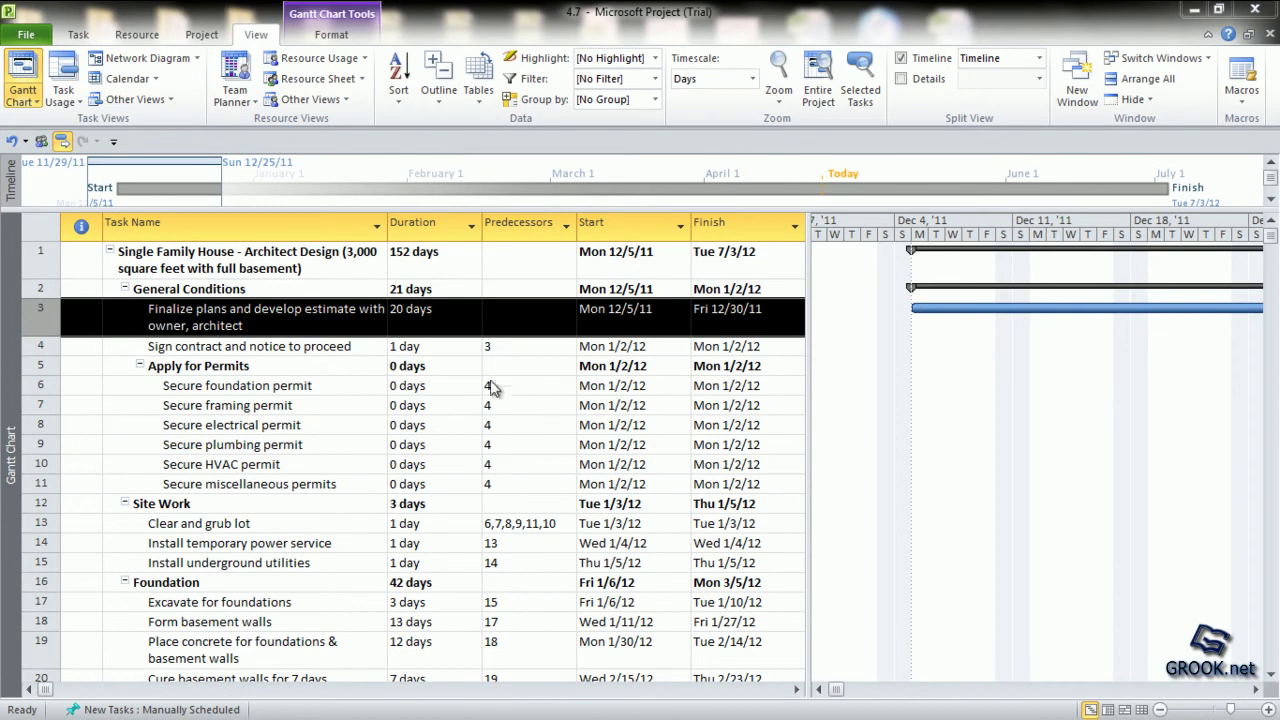
left_click(316, 225)
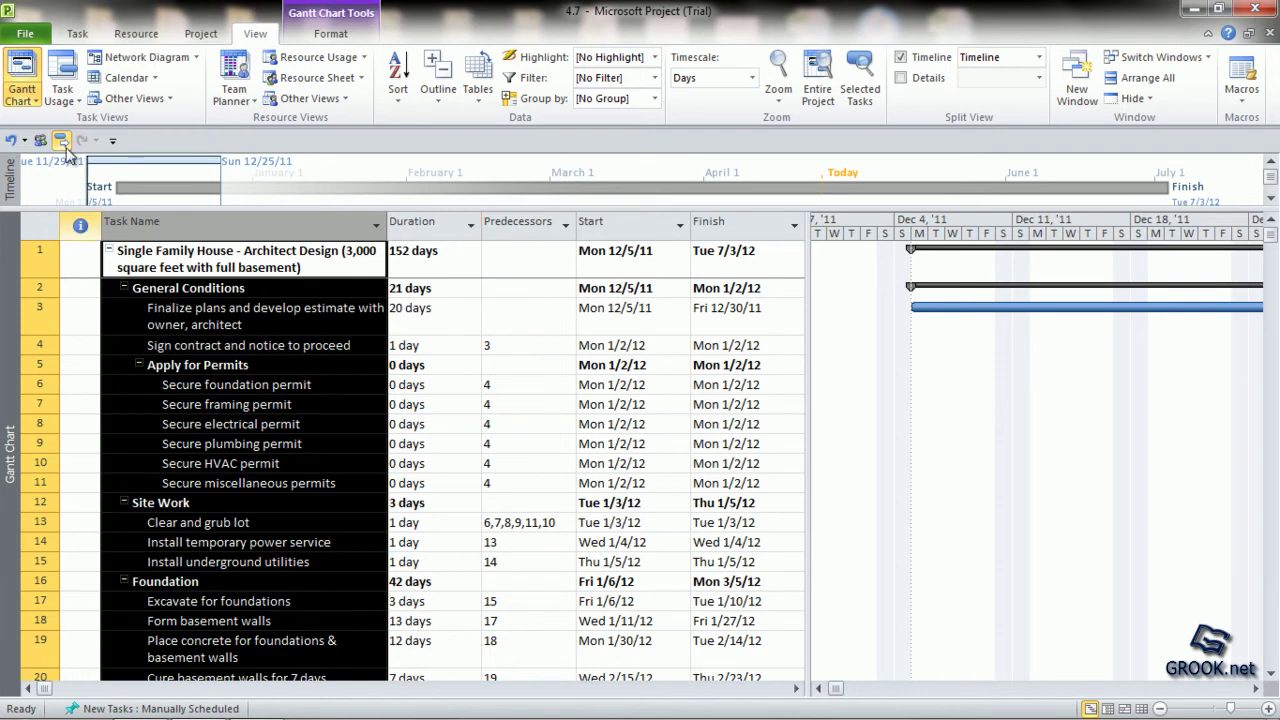
left_click(22, 76)
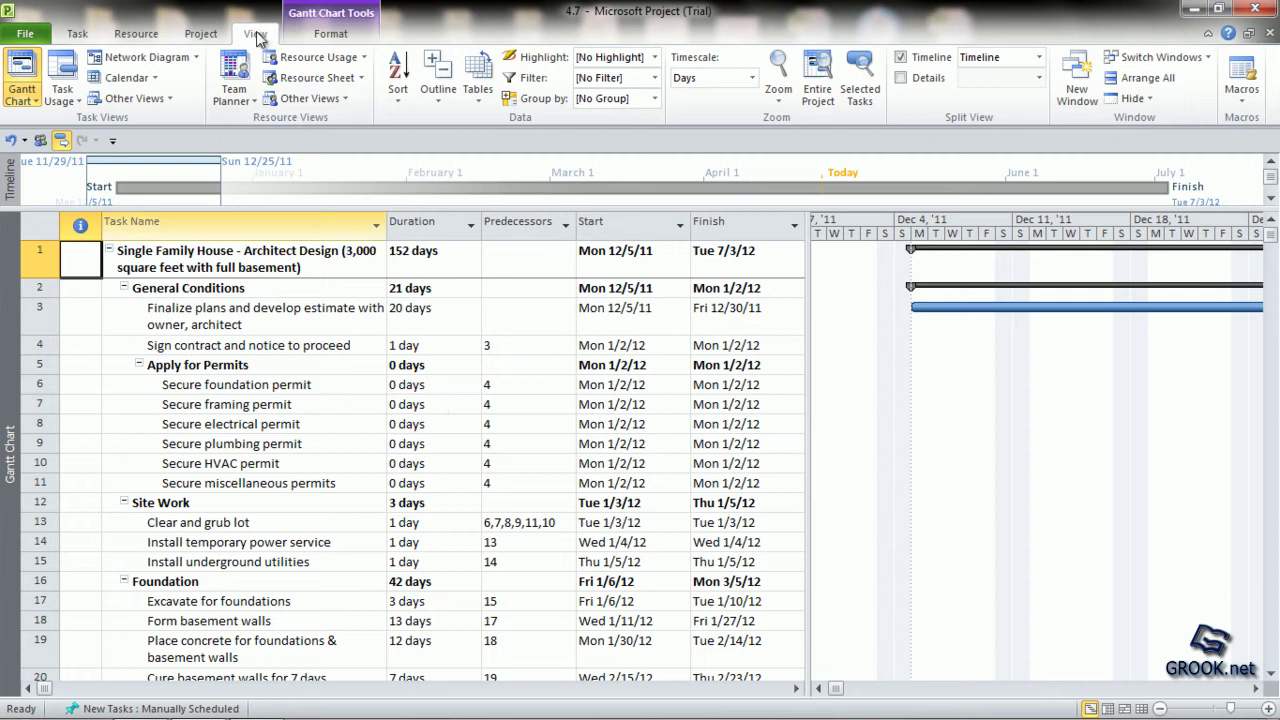
Open the Resource Sheet and look through the project's complete resource list, including types and rates.
left_click(289, 79)
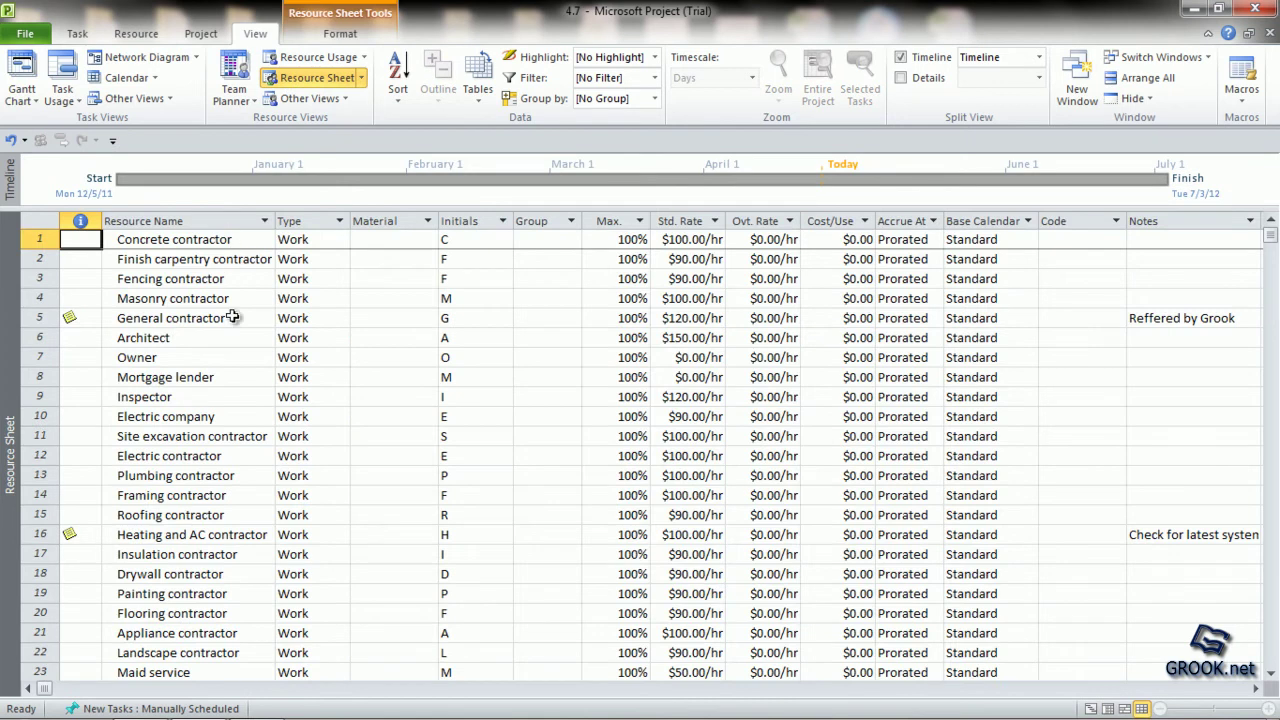
key("Down")
key("Down")
key("Down")
key("Down")
key("Down")
key("Down")
key("Down")
key("Down")
key("Down")
key("Down")
key("Down")
key("Down")
key("Down")
key("Down")
key("Down")
key("Down")
key("Down")
key("Down")
key("Down")
key("Down")
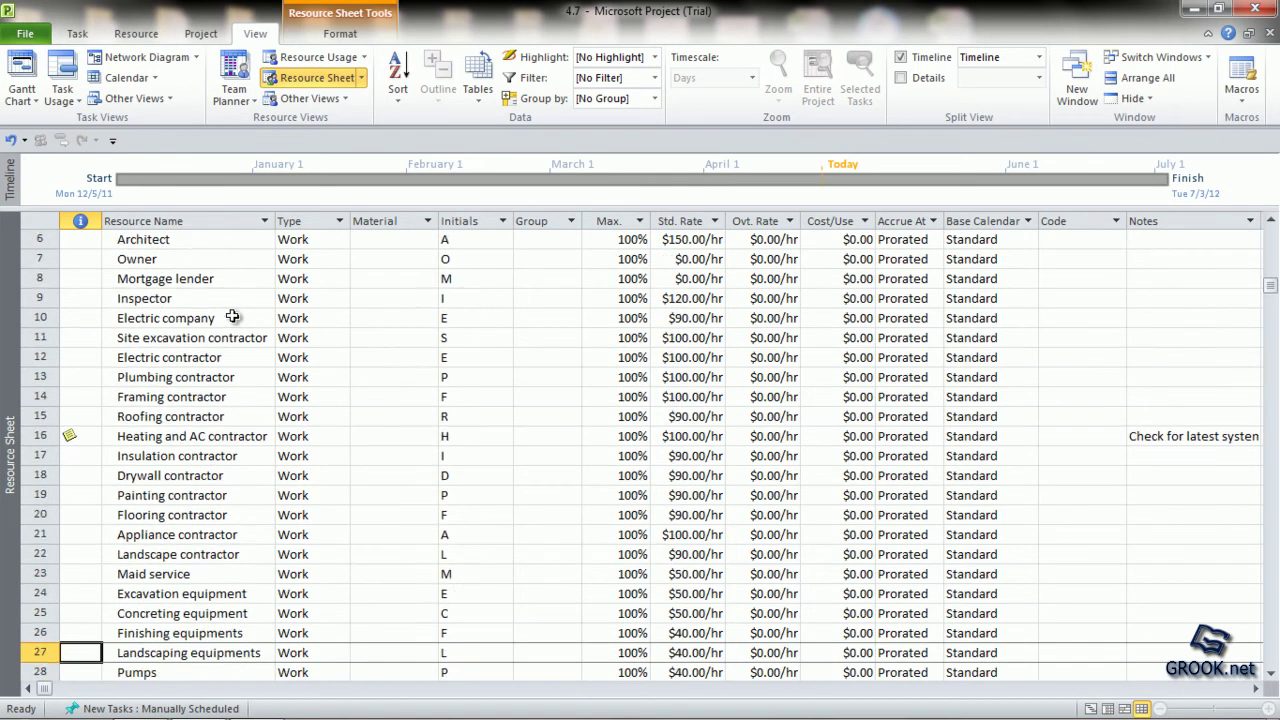
key("Down")
key("Down")
key("Down")
key("Down")
key("Down")
key("Down")
key("Down")
key("Down")
key("Down")
key("Down")
key("Down")
key("Down")
key("Down")
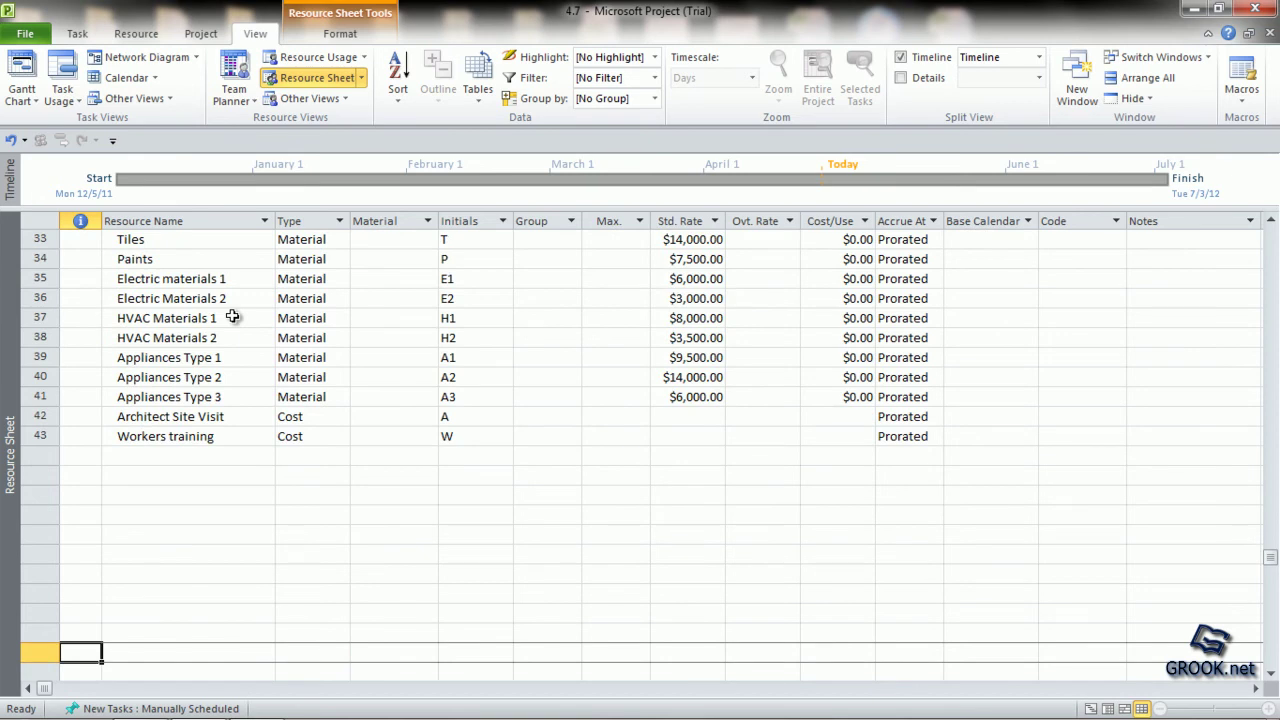
key("Up")
key("Up")
key("Up")
key("Up")
key("Up")
key("Up")
key("Up")
key("Up")
key("Up")
key("Up")
key("Up")
key("Up")
key("Up")
key("Up")
key("Up")
key("Up")
key("Up")
key("Up")
key("Up")
key("Up")
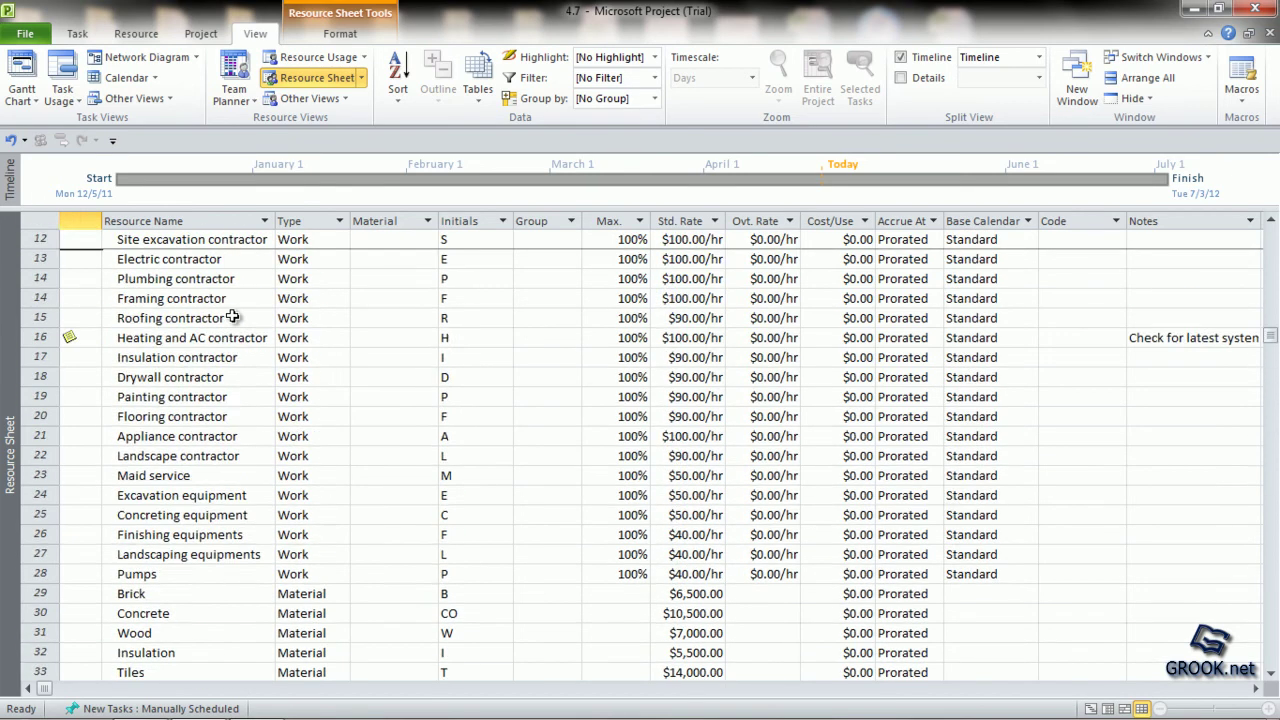
key("Up")
key("Up")
key("Up")
key("Up")
key("Up")
key("Up")
key("Up")
key("Up")
key("Up")
key("Up")
key("Up")
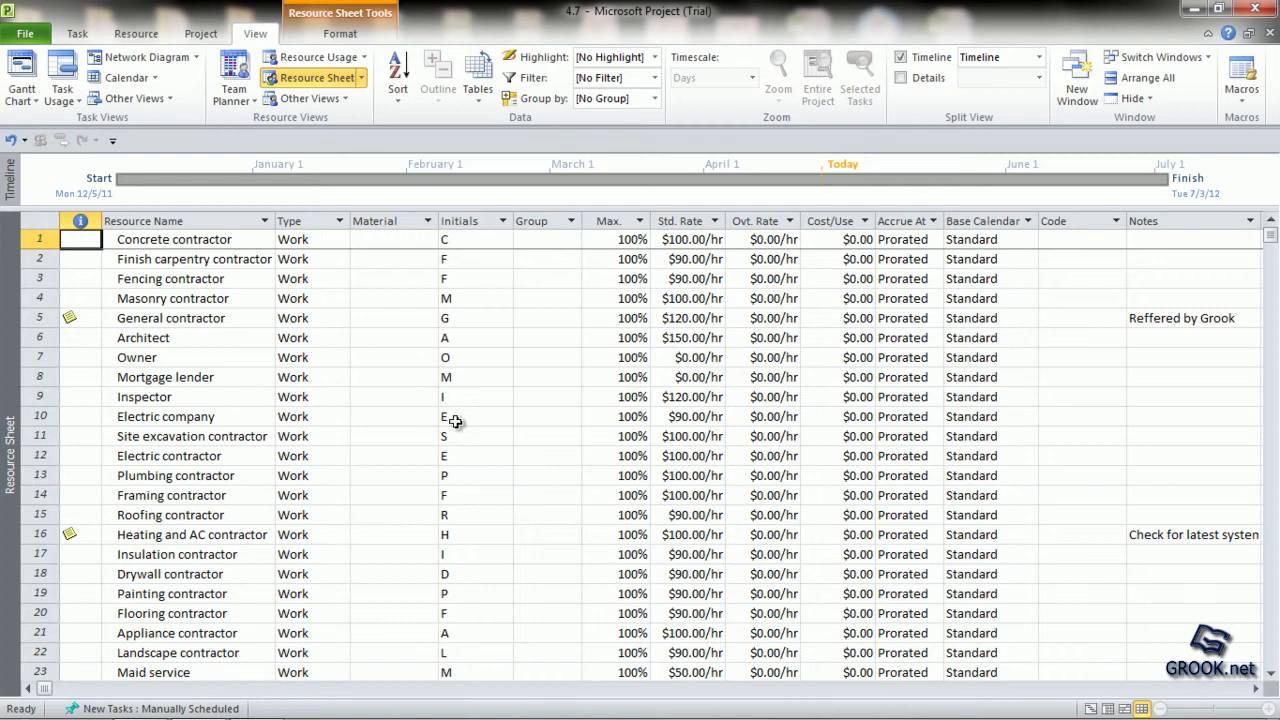
Return to the Gantt Chart and open Assign Resources for "Finalize plans and develop estimate with owner, architect", with the resource list options expanded.
left_click(22, 65)
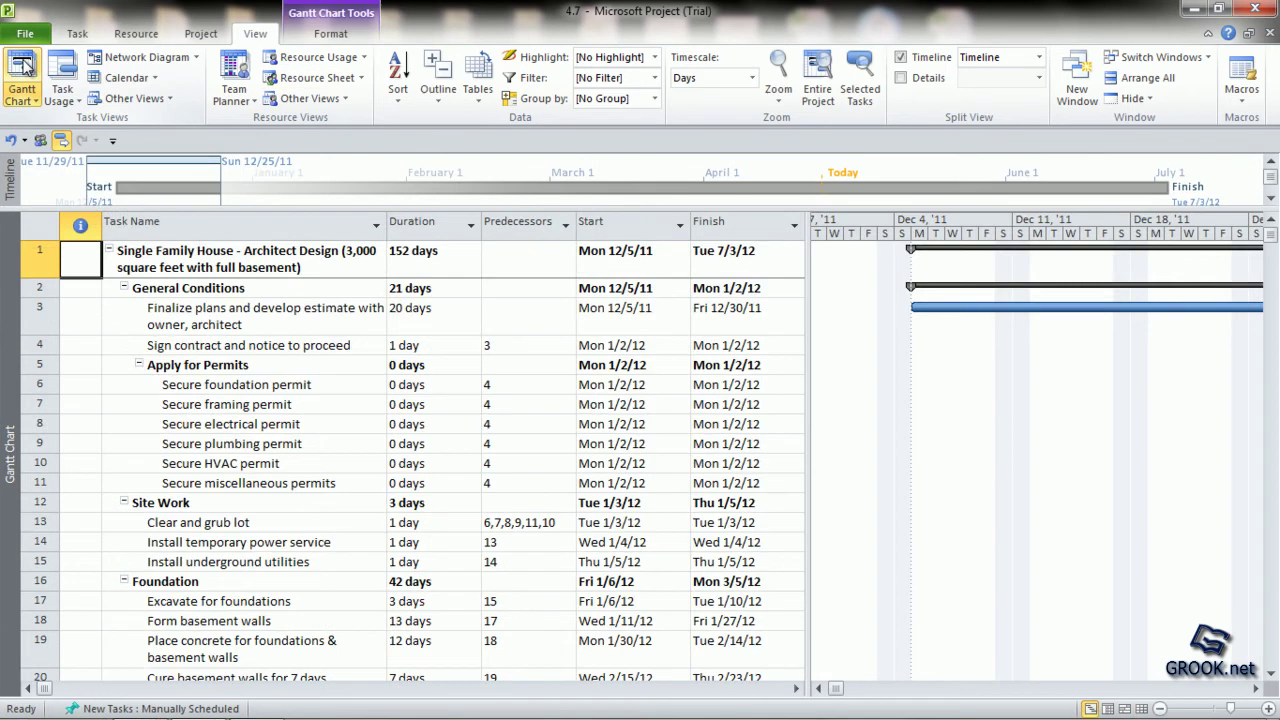
left_click(306, 327)
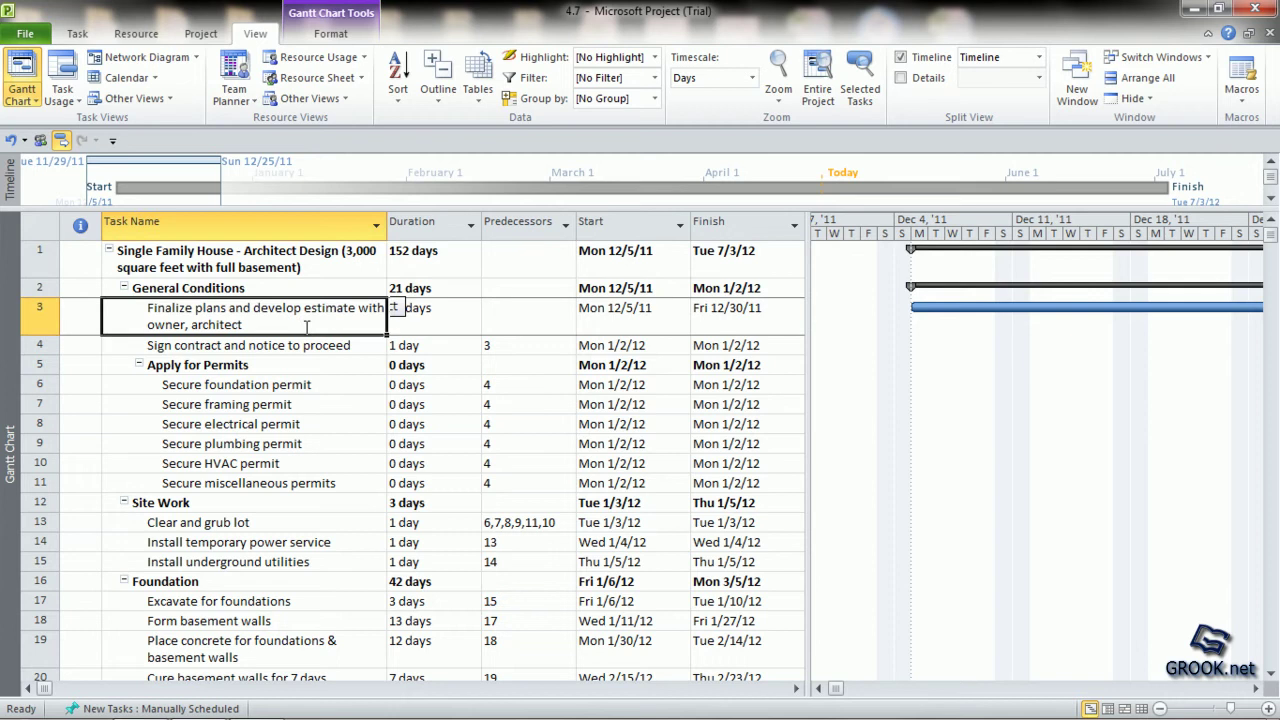
left_click(133, 36)
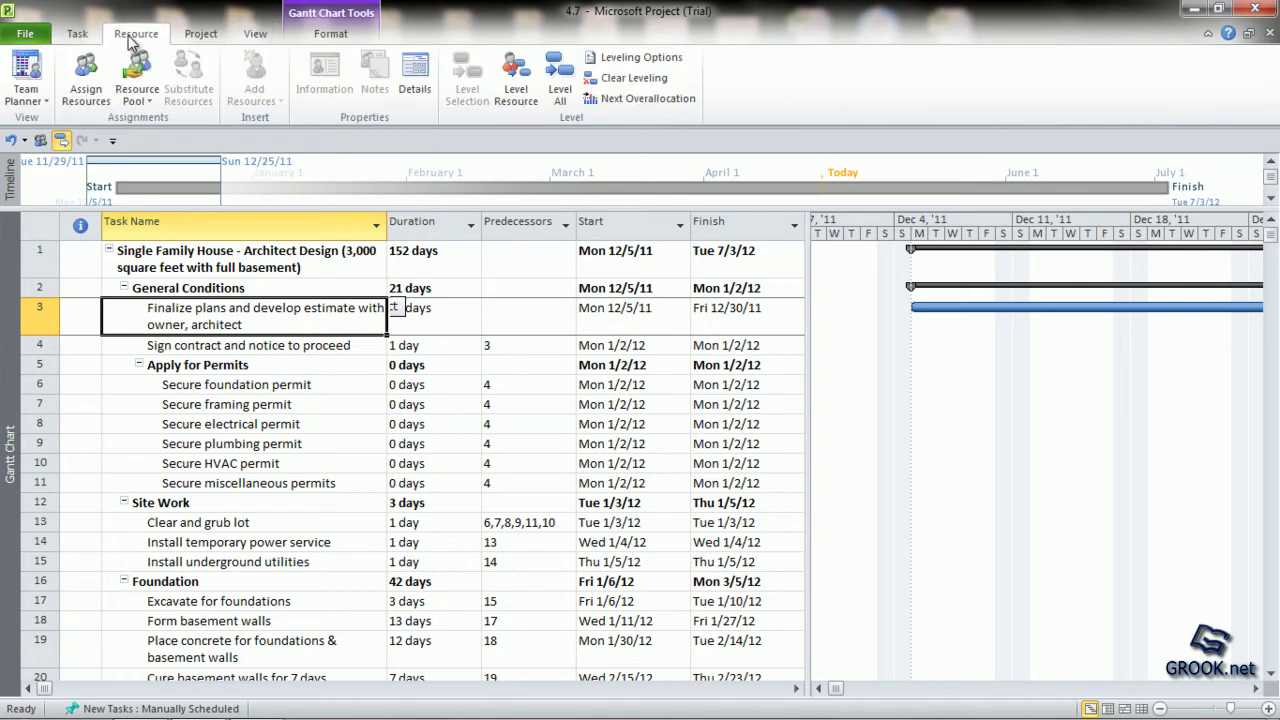
left_click(87, 80)
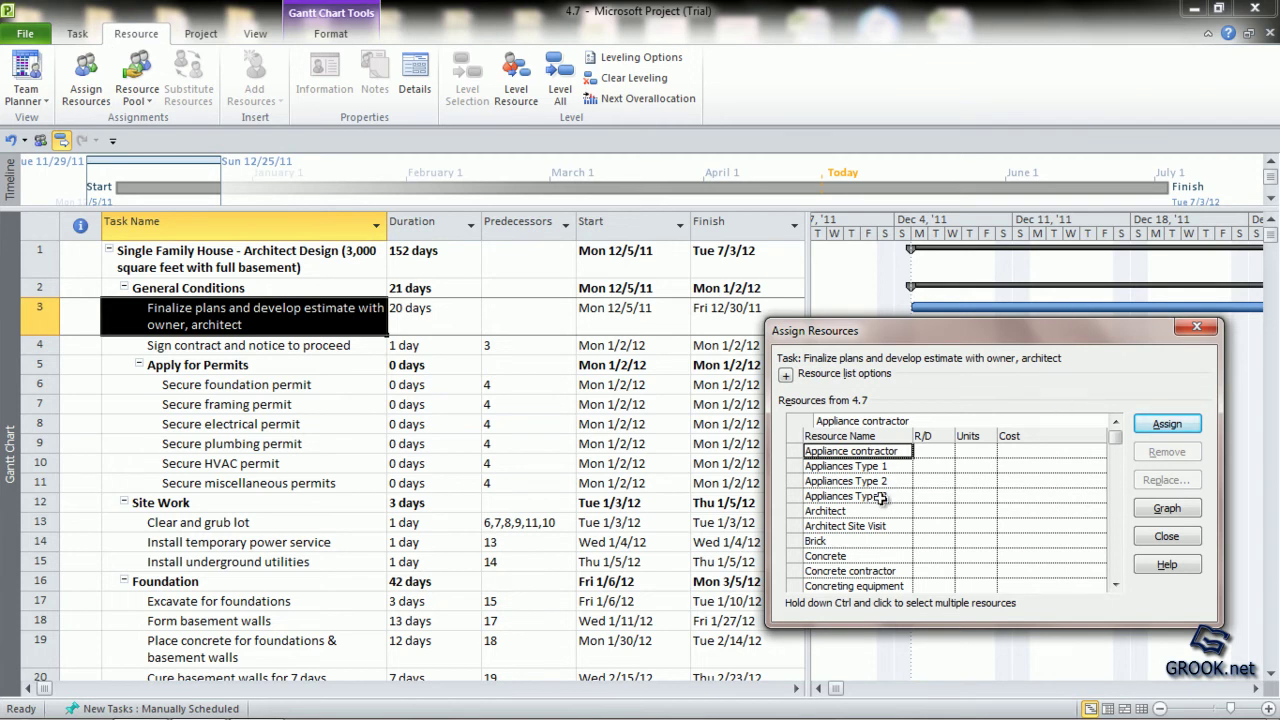
left_click(786, 375)
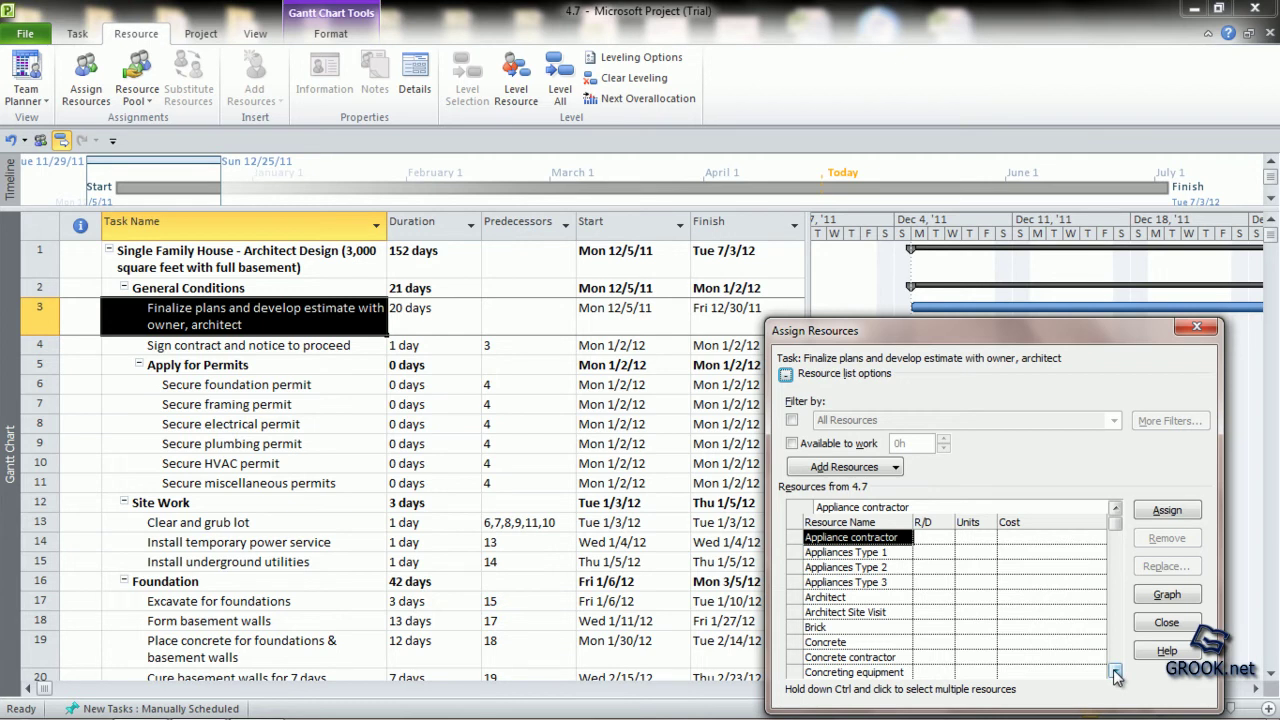
Assign the General contractor and the Architect to the "Finalize plans and develop estimate with owner, architect" task.
left_click(1115, 673)
left_click(1115, 673)
left_click(1115, 673)
left_click(1115, 673)
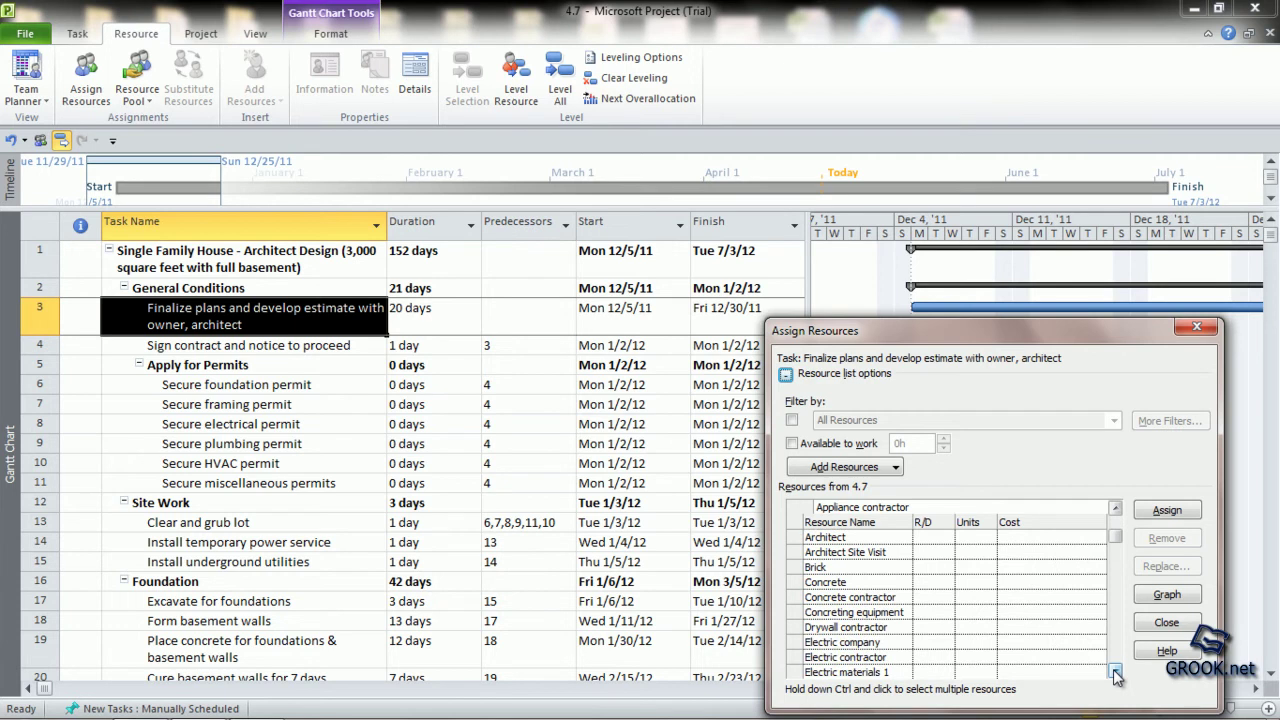
left_click(1115, 673)
left_click(1115, 673)
left_click(1115, 673)
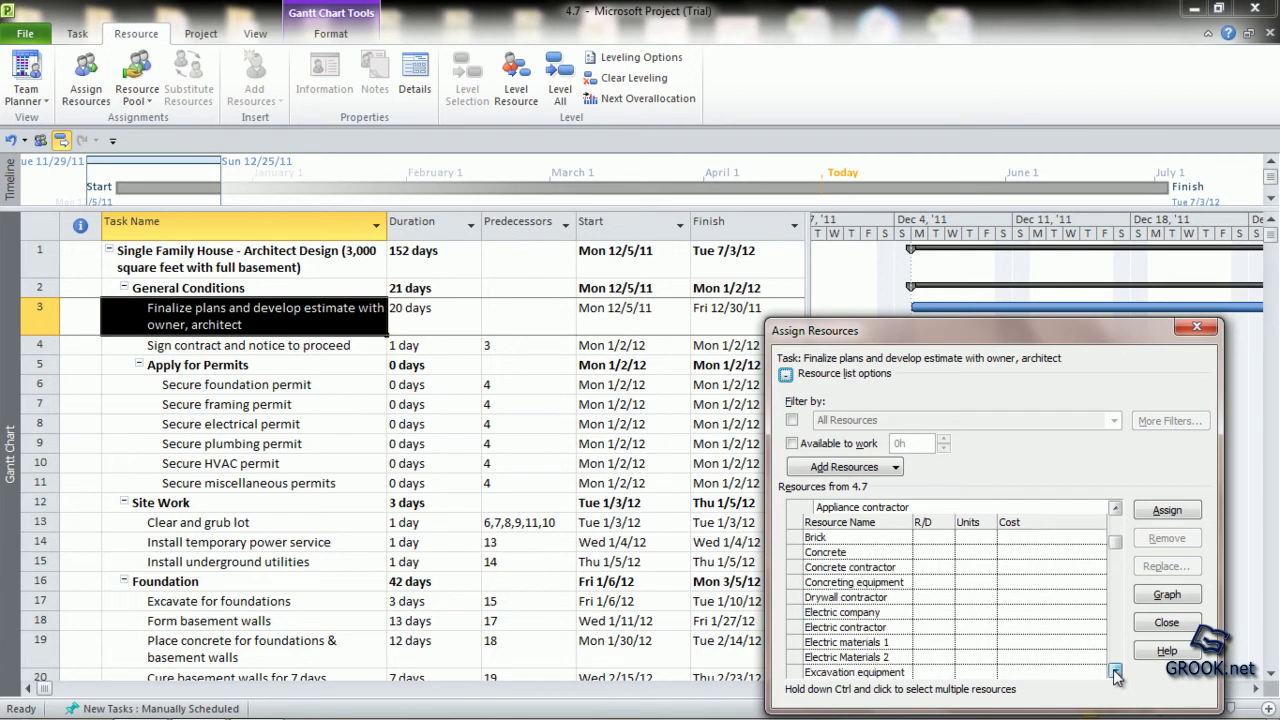
left_click(1115, 673)
left_click(1115, 673)
left_click(1115, 673)
left_click(1115, 673)
left_click(1115, 673)
left_click(1115, 673)
left_click(1115, 673)
left_click(1115, 673)
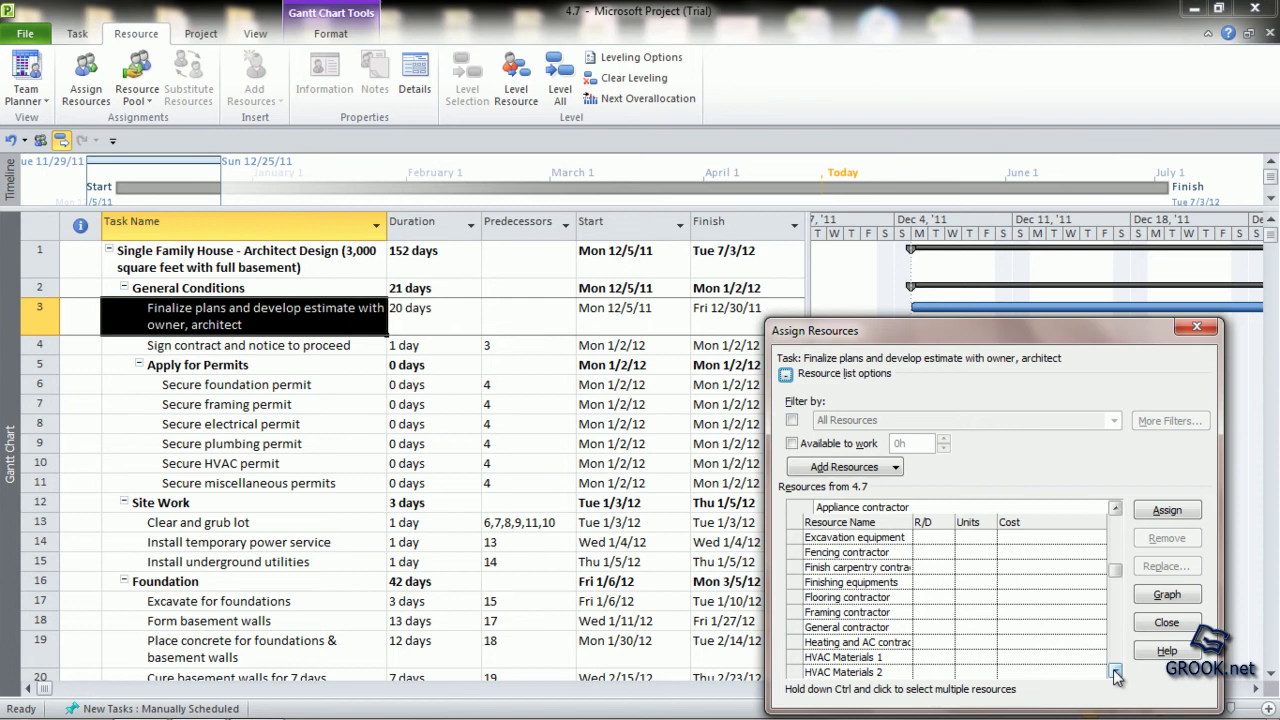
left_click(820, 627)
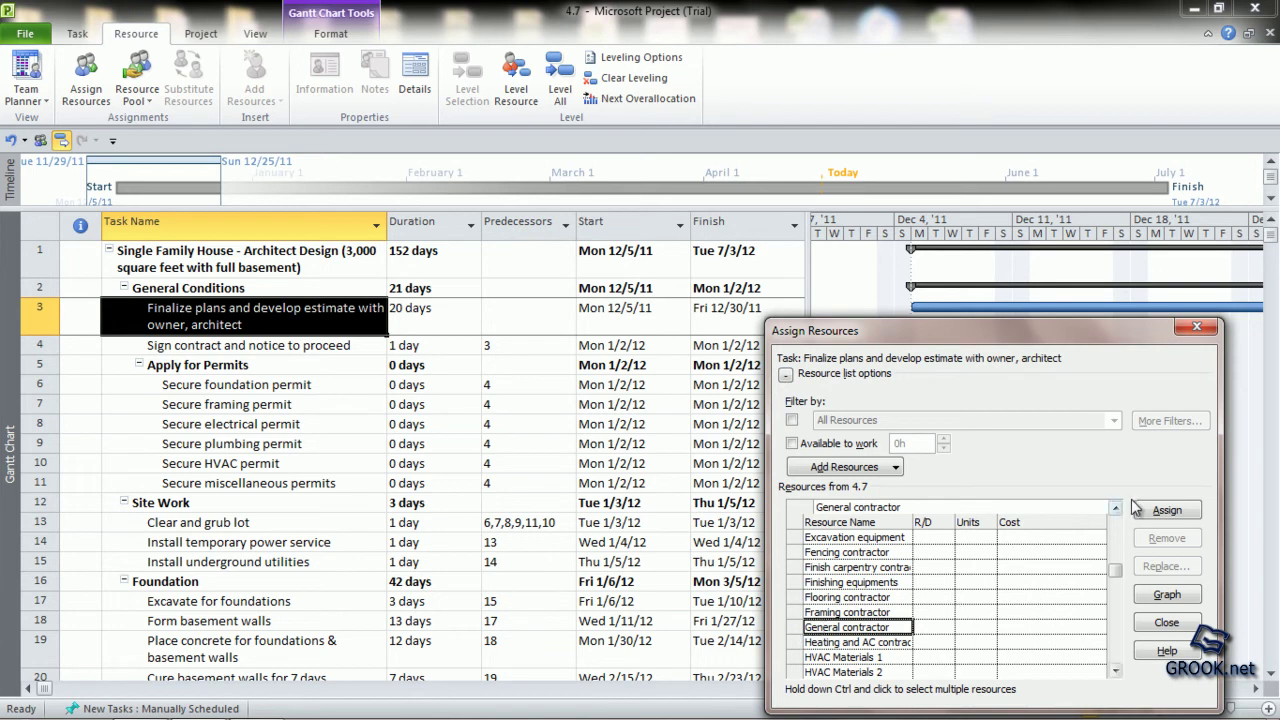
left_click(1166, 511)
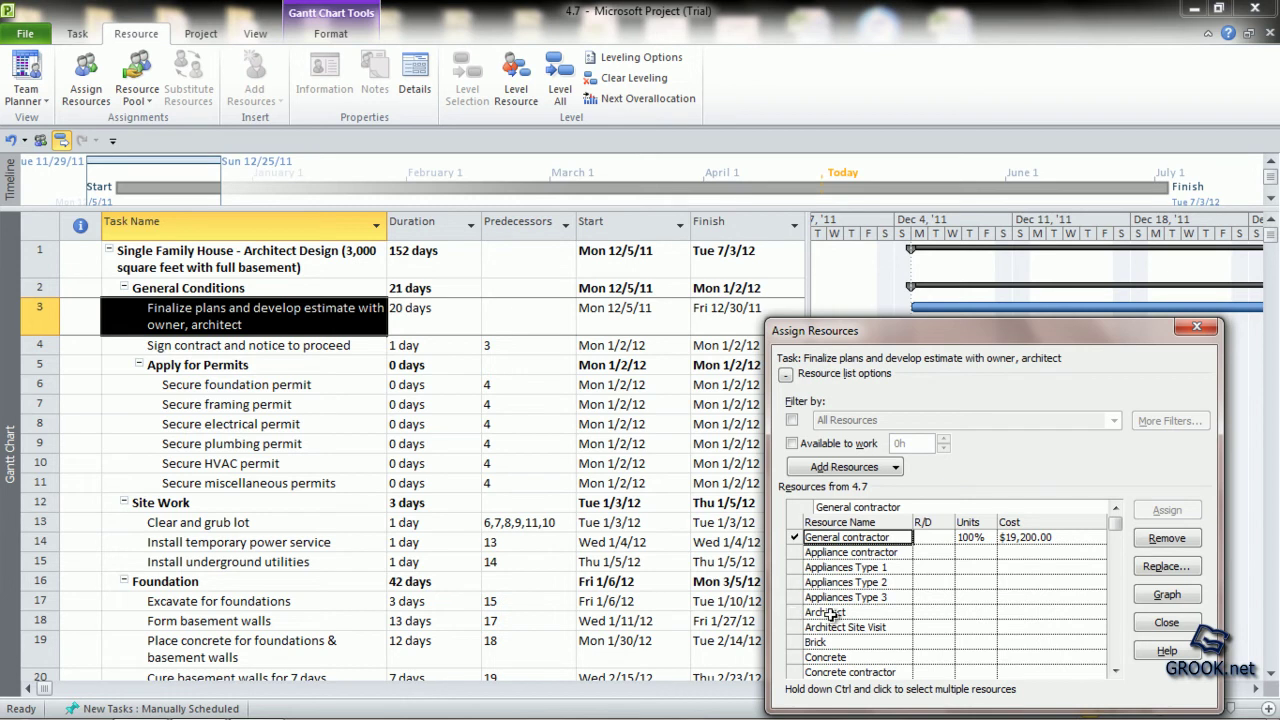
left_click(830, 612)
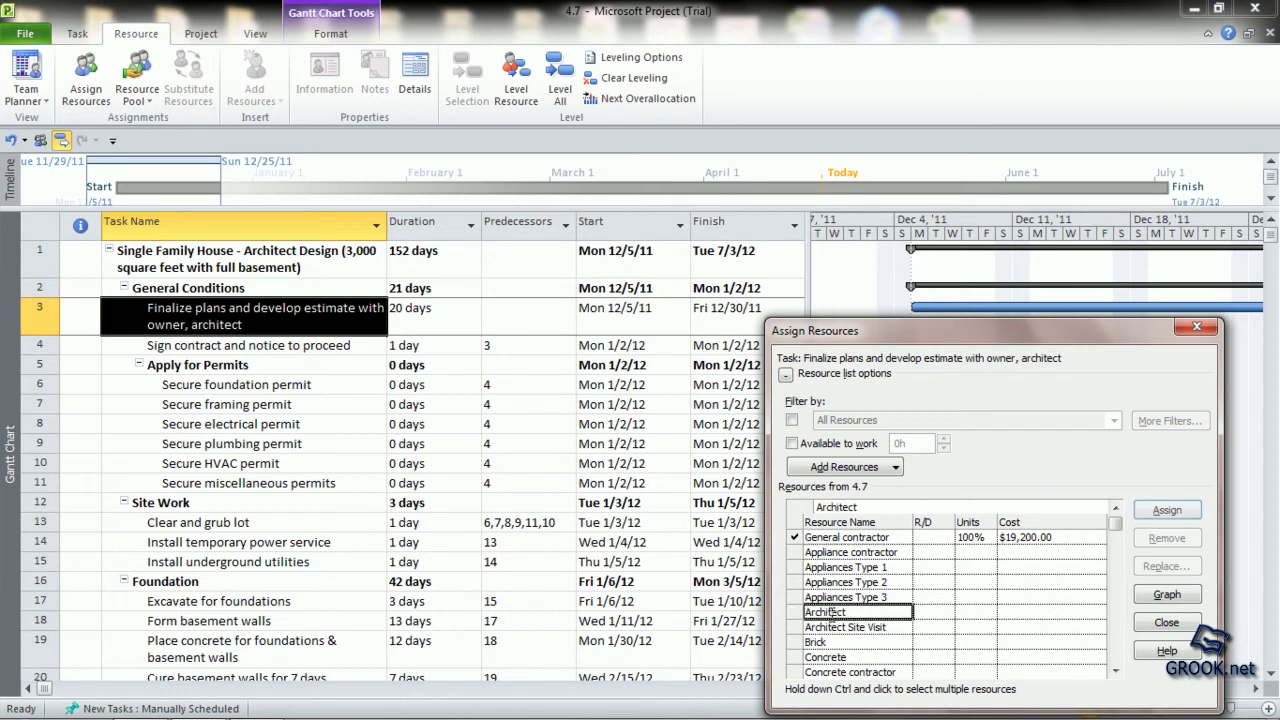
left_click(1165, 511)
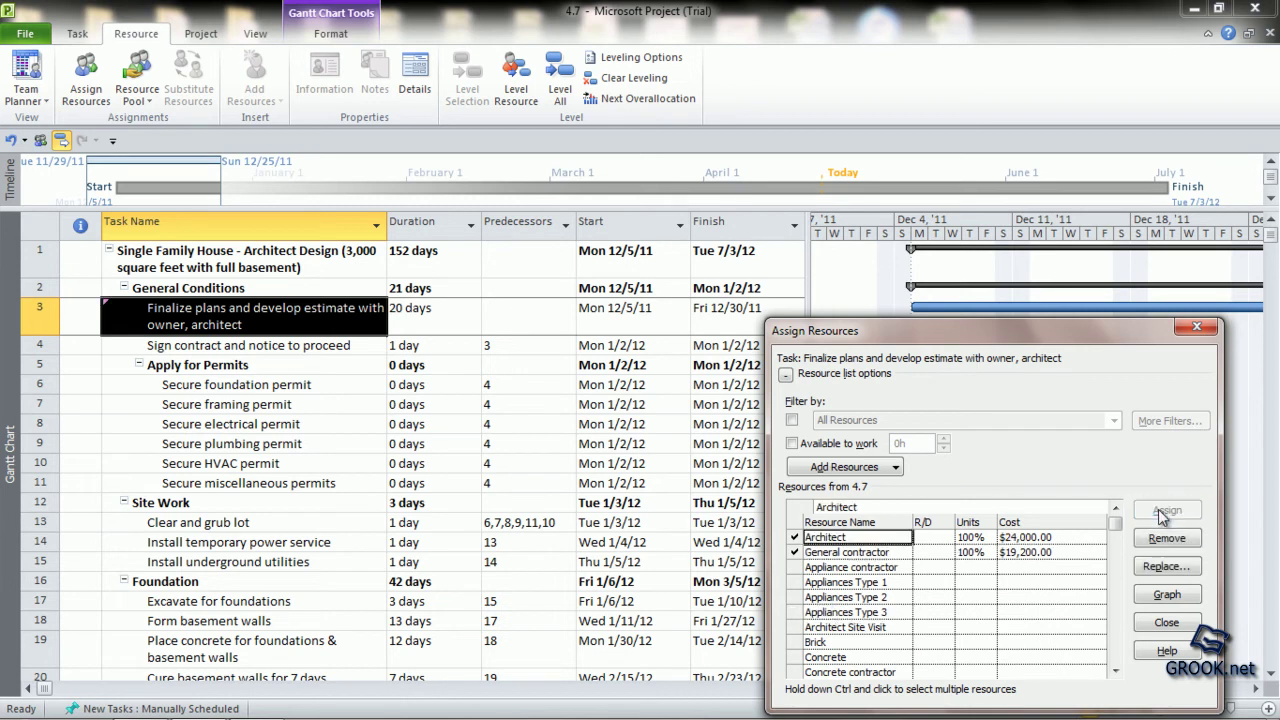
Select the Mortgage lender and Owner resources together and assign both to the same task.
left_click(1115, 672)
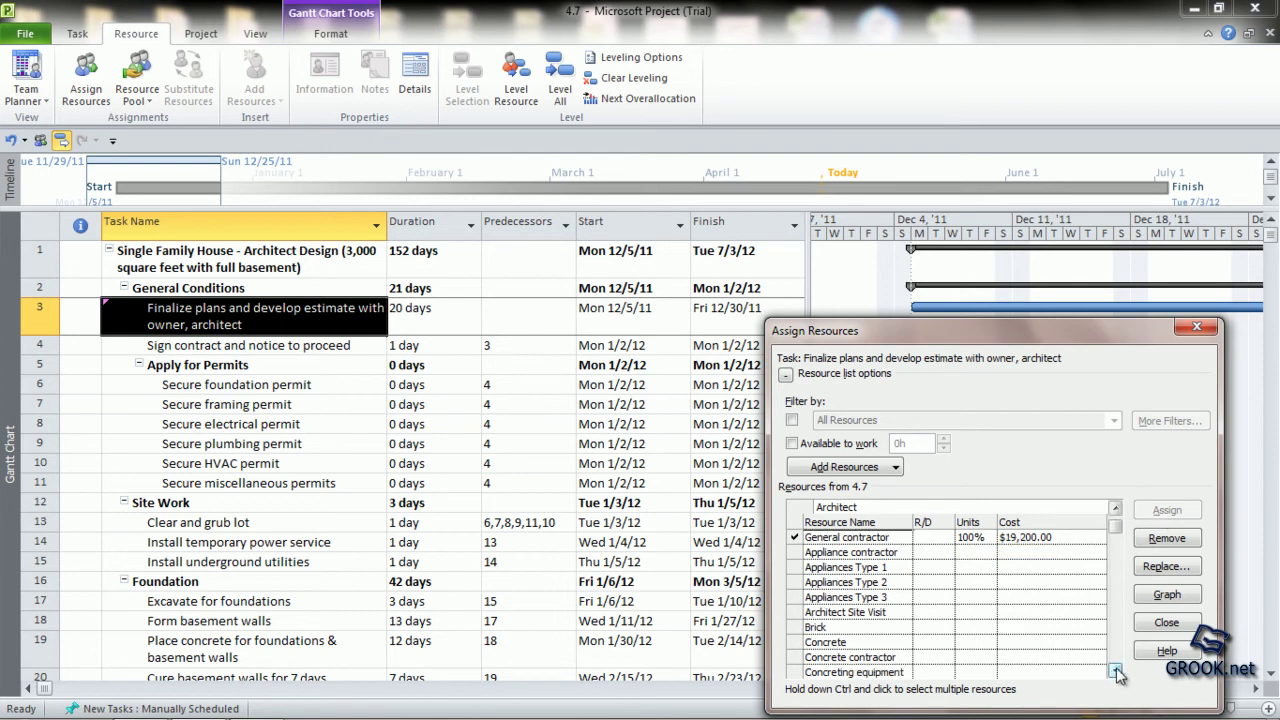
left_click(1115, 672)
left_click(1115, 672)
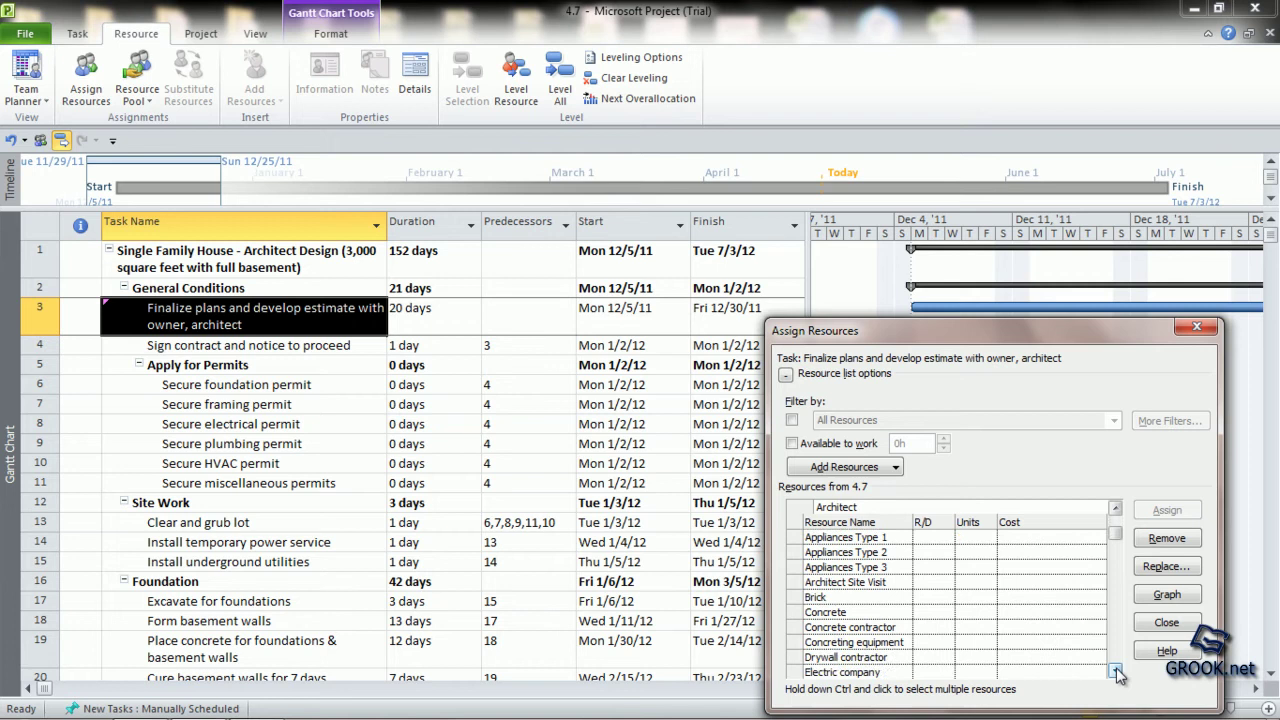
left_click(1115, 672)
left_click(1115, 672)
left_click(1115, 672)
left_click(1115, 672)
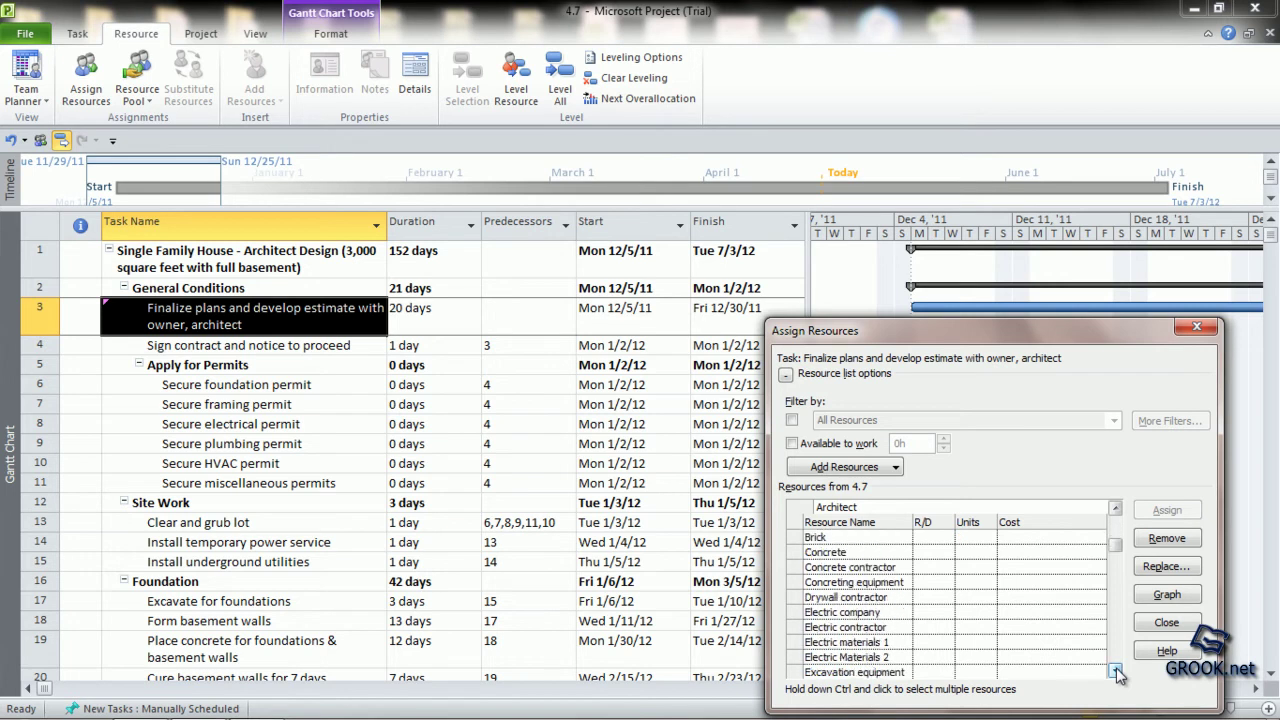
left_click(1115, 672)
left_click(1115, 672)
left_click(1115, 672)
left_click(1115, 672)
left_click(1115, 672)
left_click(1115, 672)
left_click(1115, 672)
left_click(1115, 672)
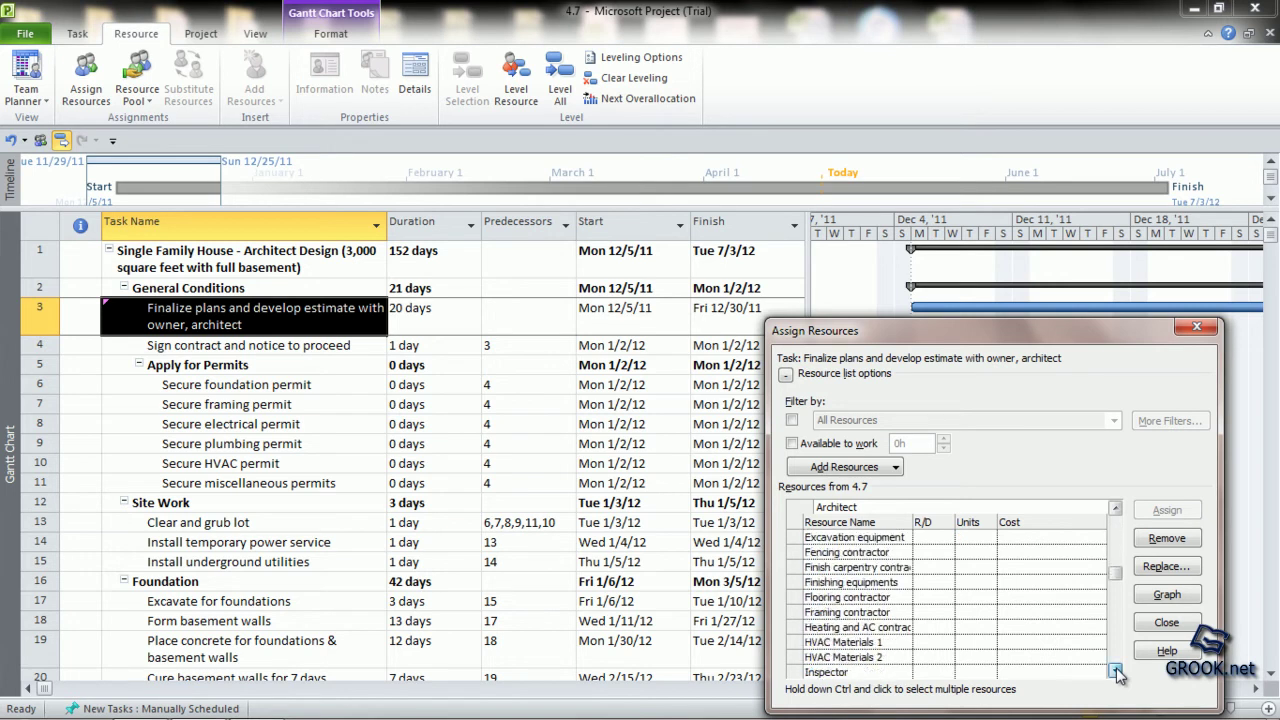
left_click(1115, 672)
left_click(1115, 672)
left_click(1115, 672)
left_click(1115, 672)
left_click(1115, 672)
left_click(1115, 672)
left_click(1115, 672)
left_click(1115, 672)
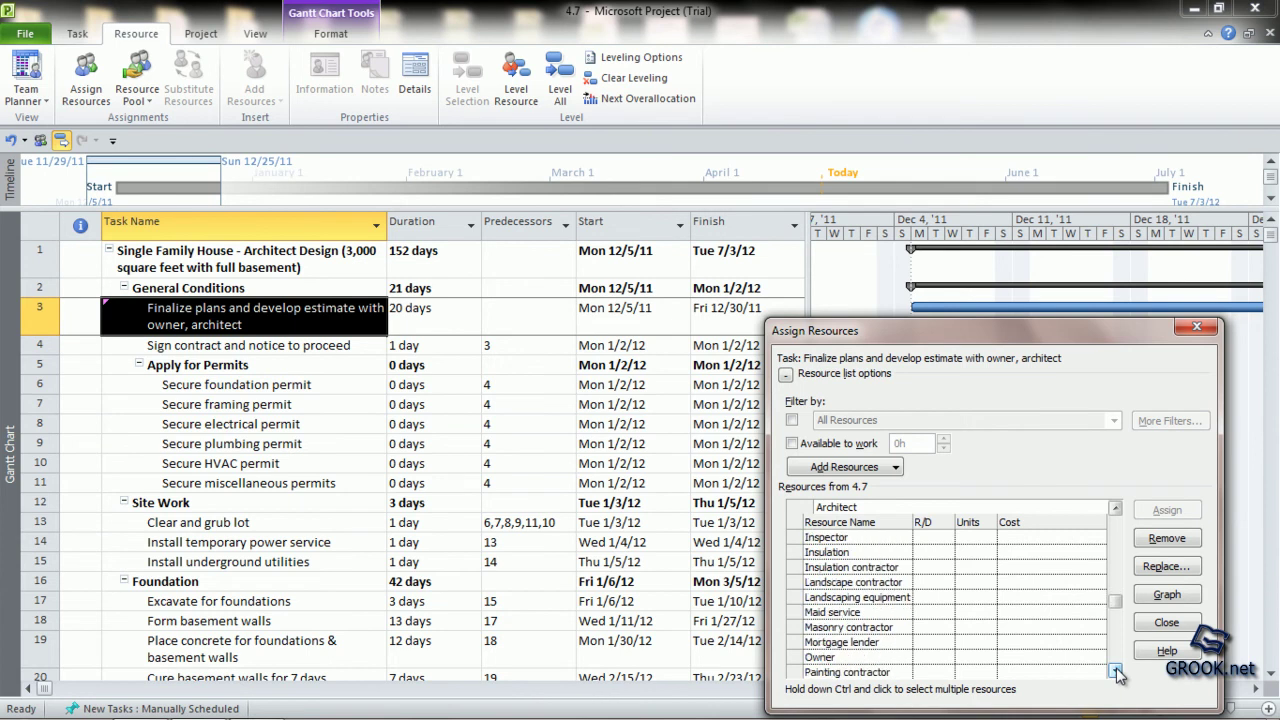
left_click(1115, 672)
left_click(1115, 672)
left_click(1115, 672)
left_click(875, 612)
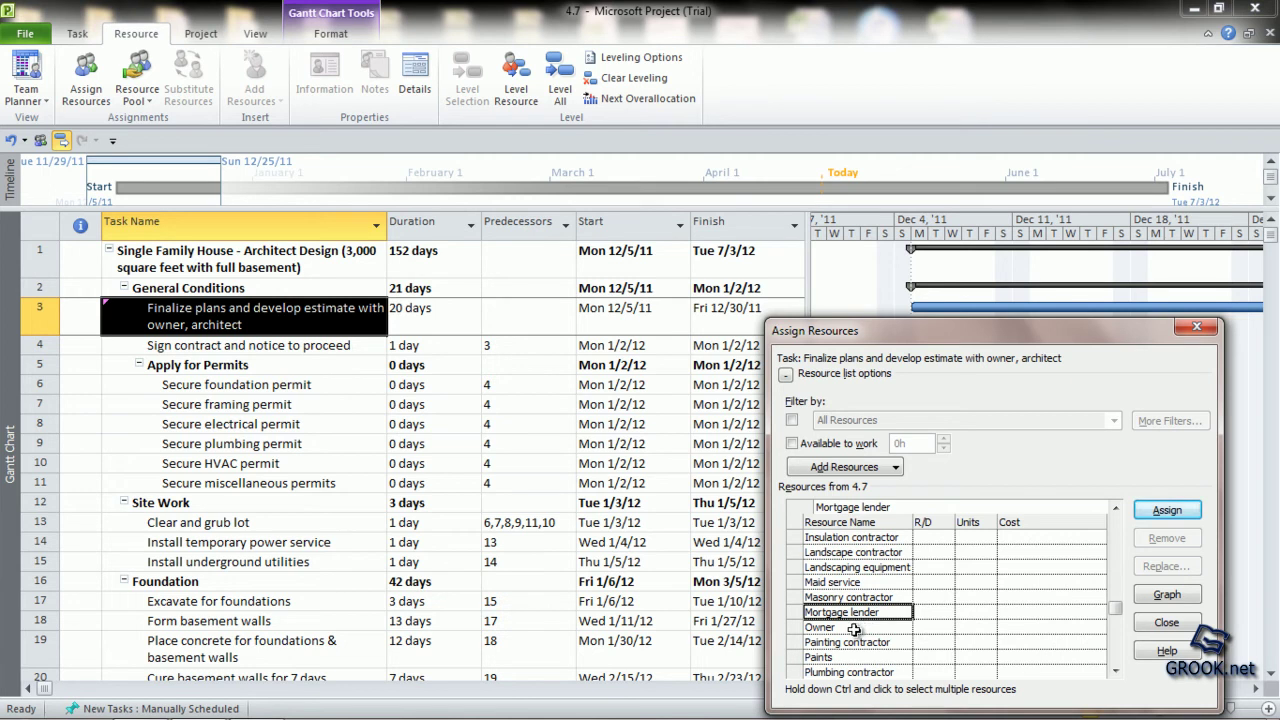
left_click(855, 627, "ctrl")
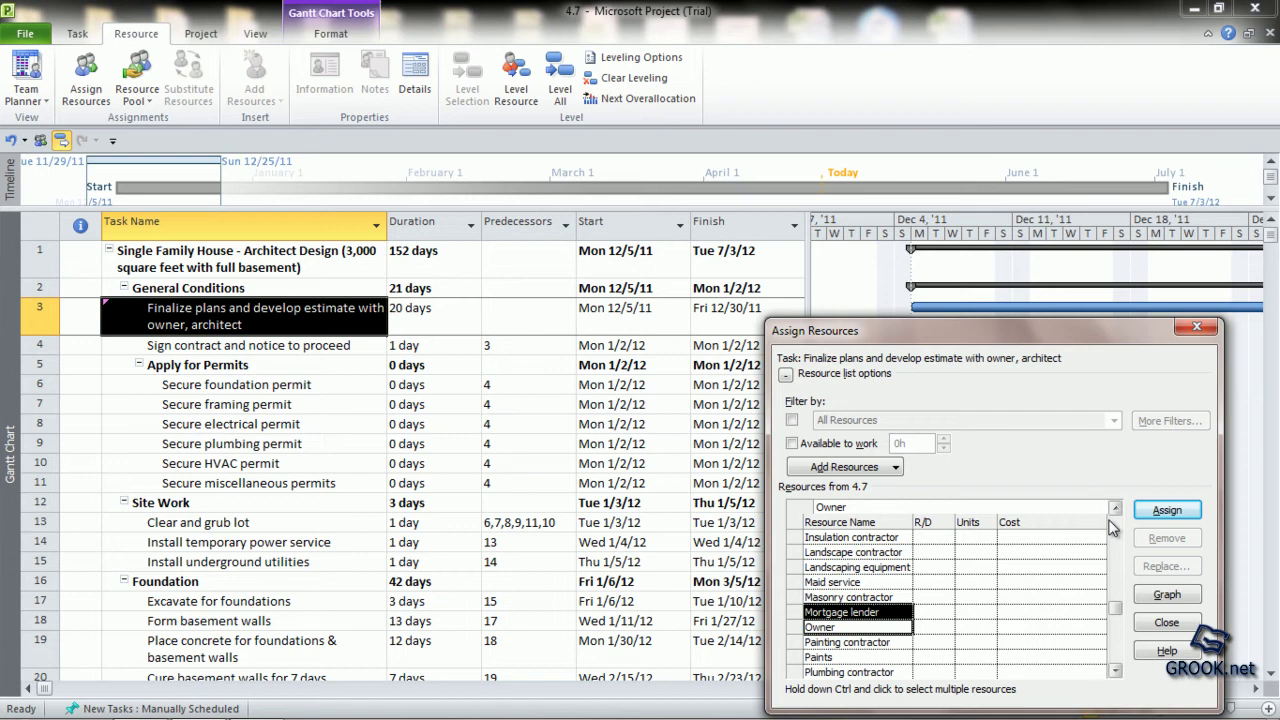
left_click(1162, 512)
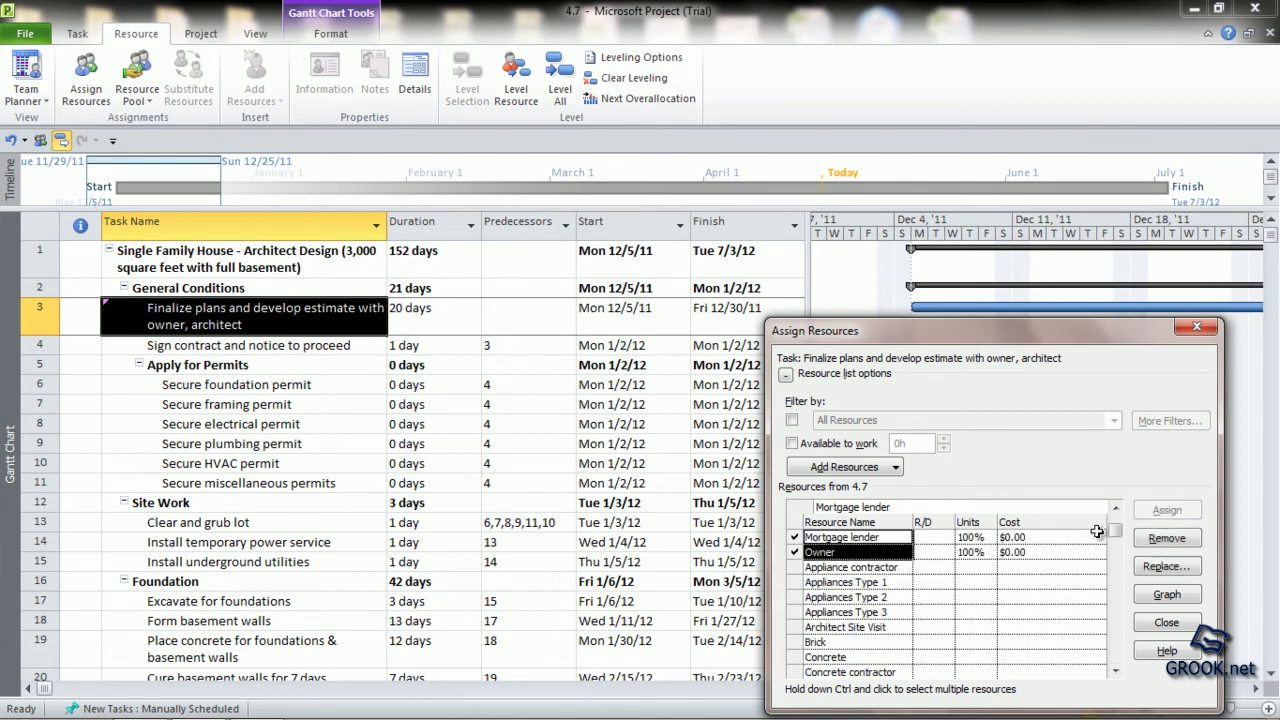
Set the assignment units of the General contractor and the Architect to 50% each.
left_click(1115, 510)
left_click(1115, 510)
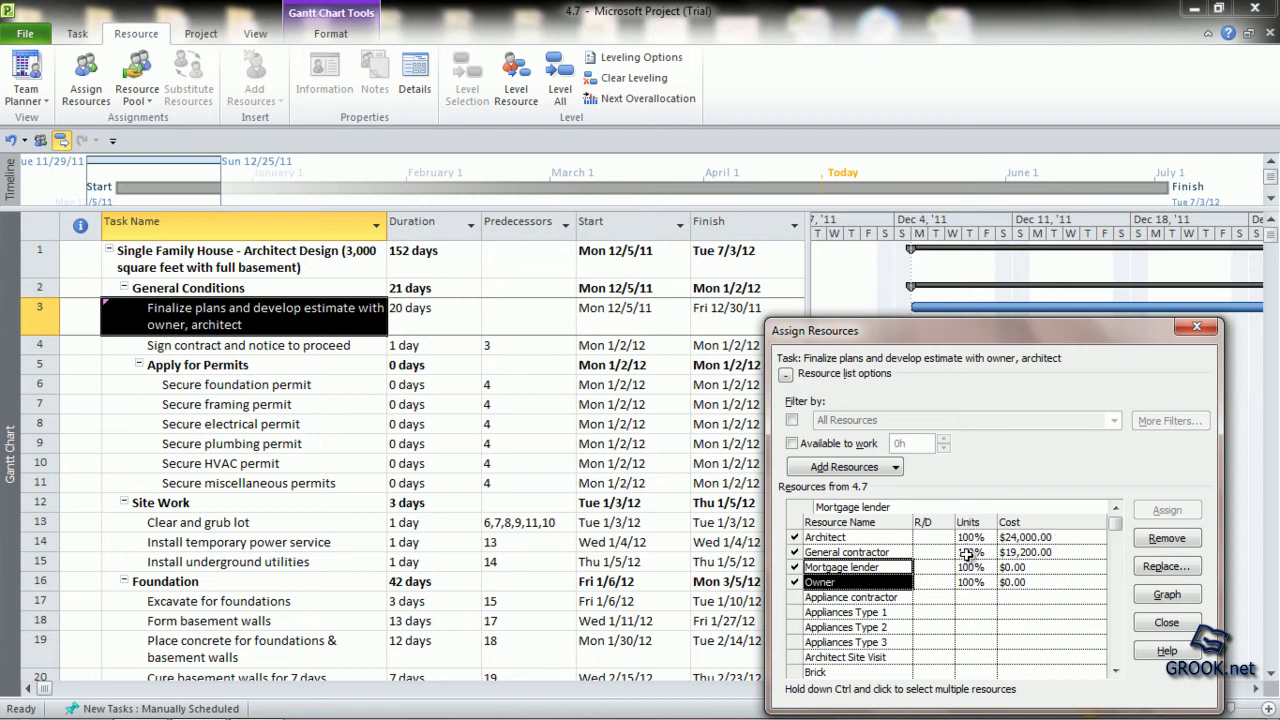
left_click(966, 553)
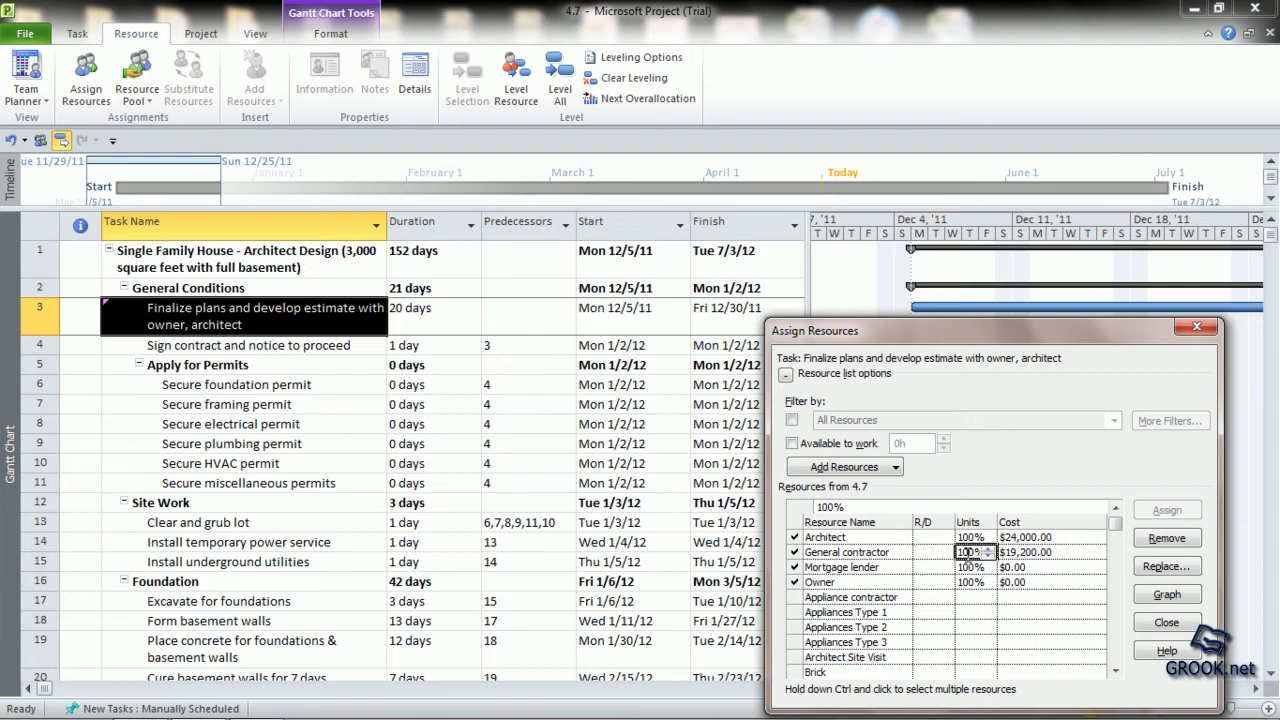
type("50")
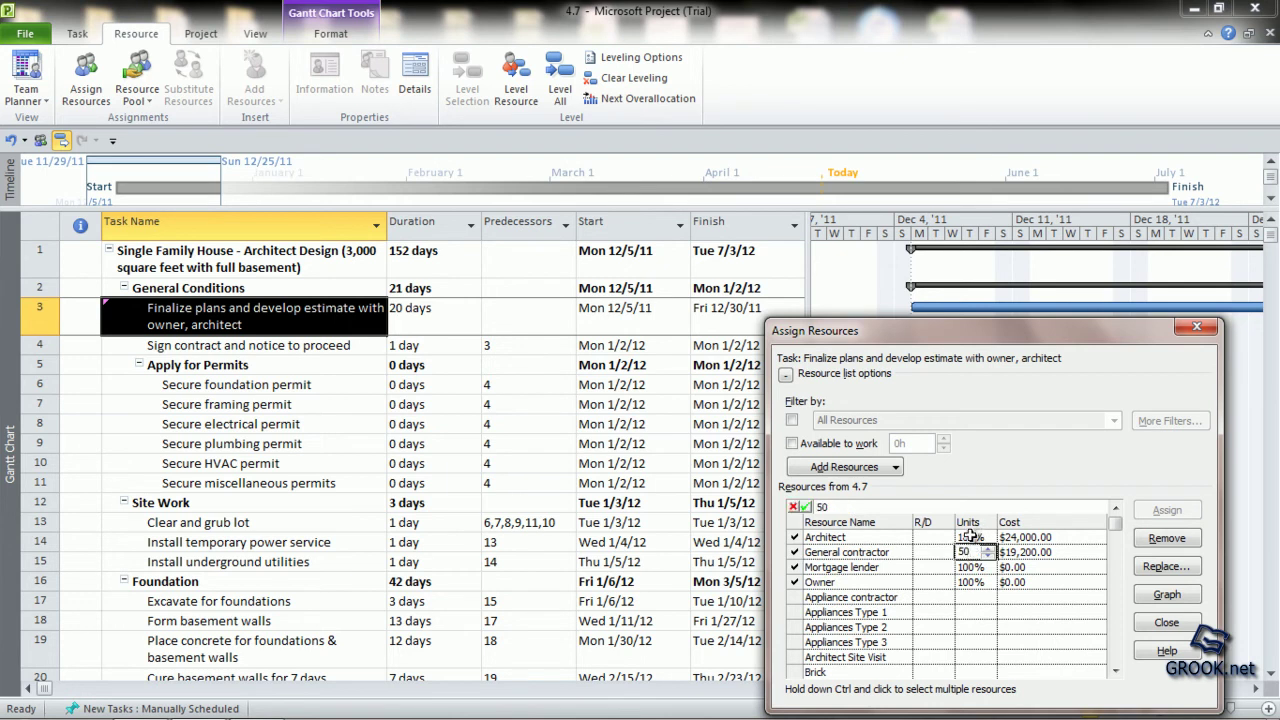
left_click(968, 537)
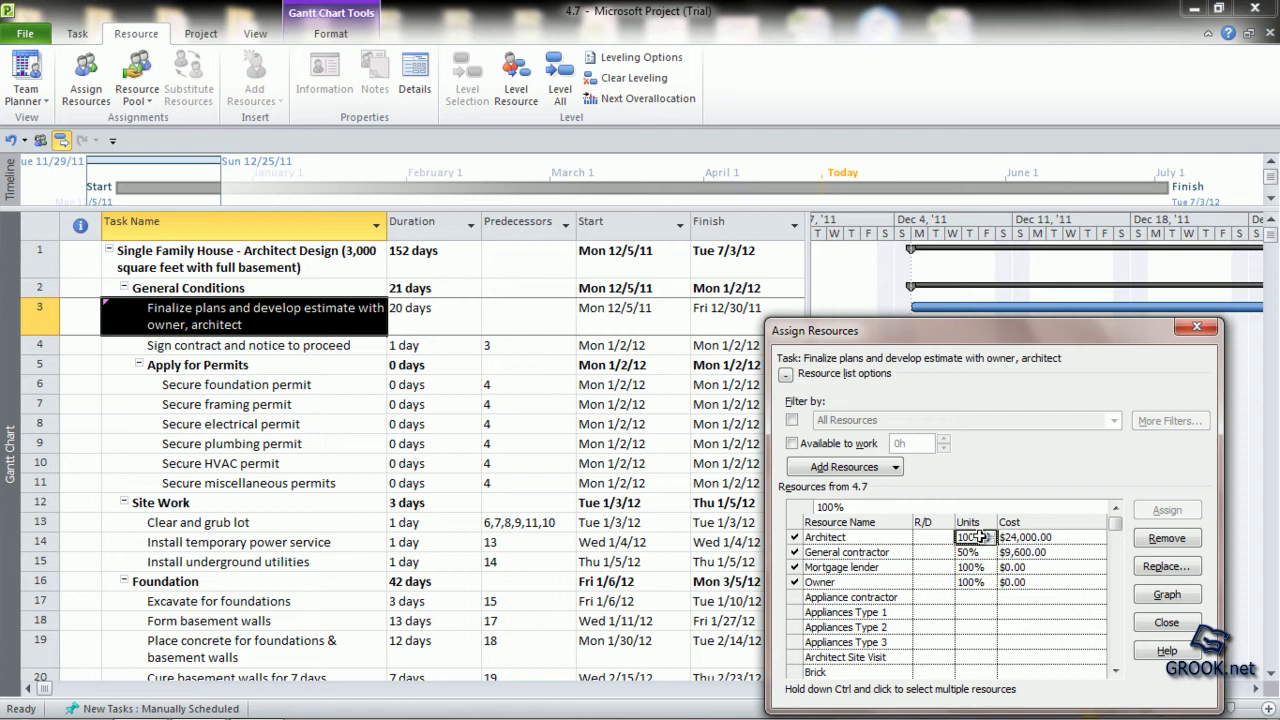
type("50")
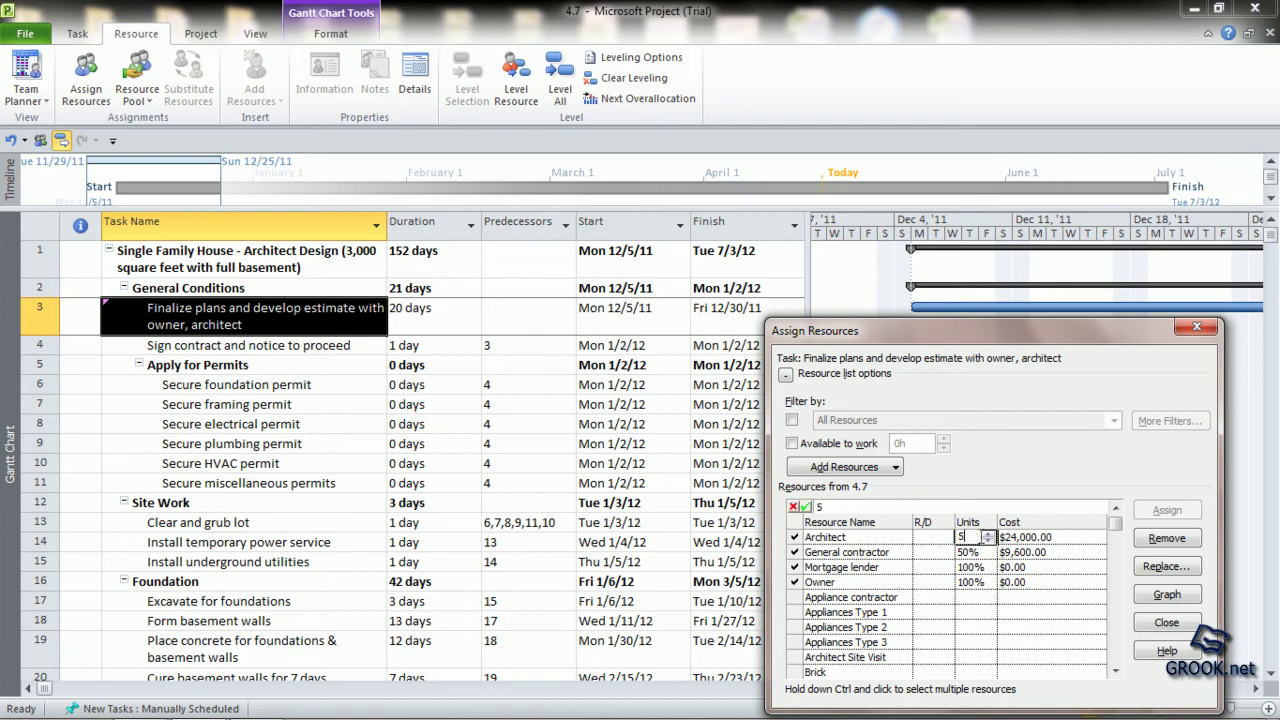
left_click(988, 540)
left_click(987, 535)
left_click(987, 535)
left_click(987, 535)
left_click(988, 541)
Set the Mortgage lender's assignment units to 12%.
left_click(987, 567)
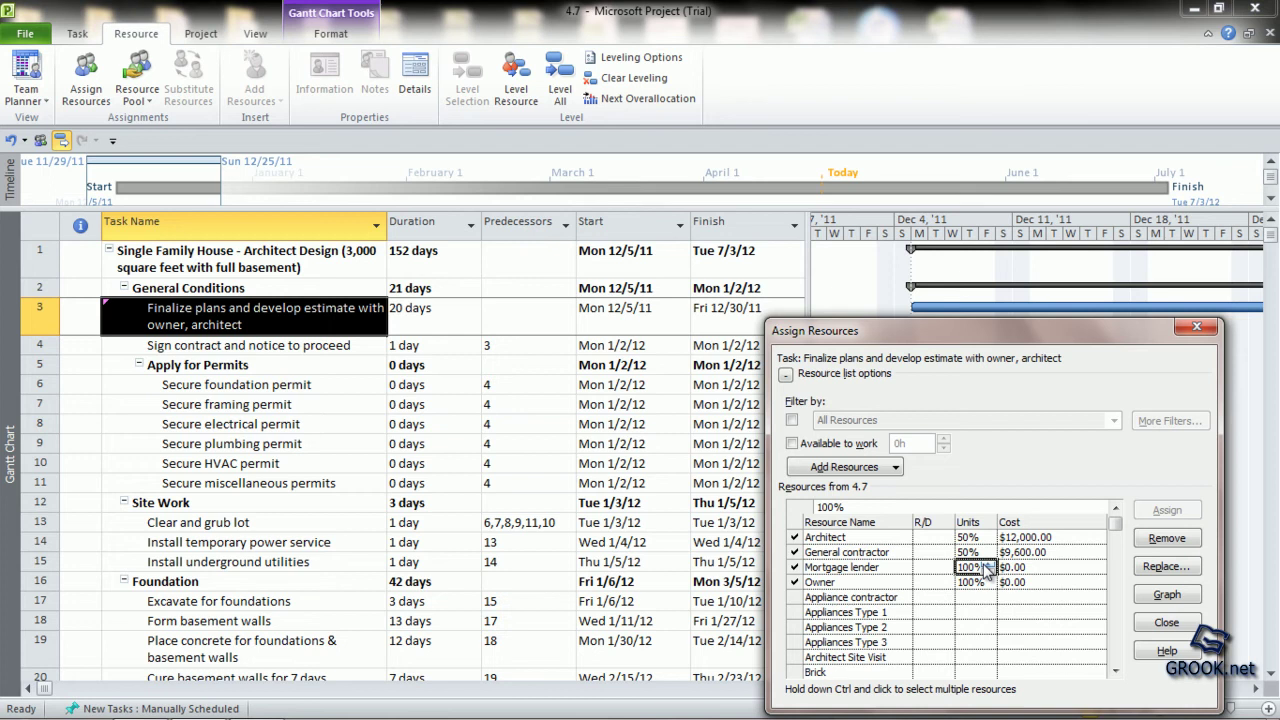
type("12")
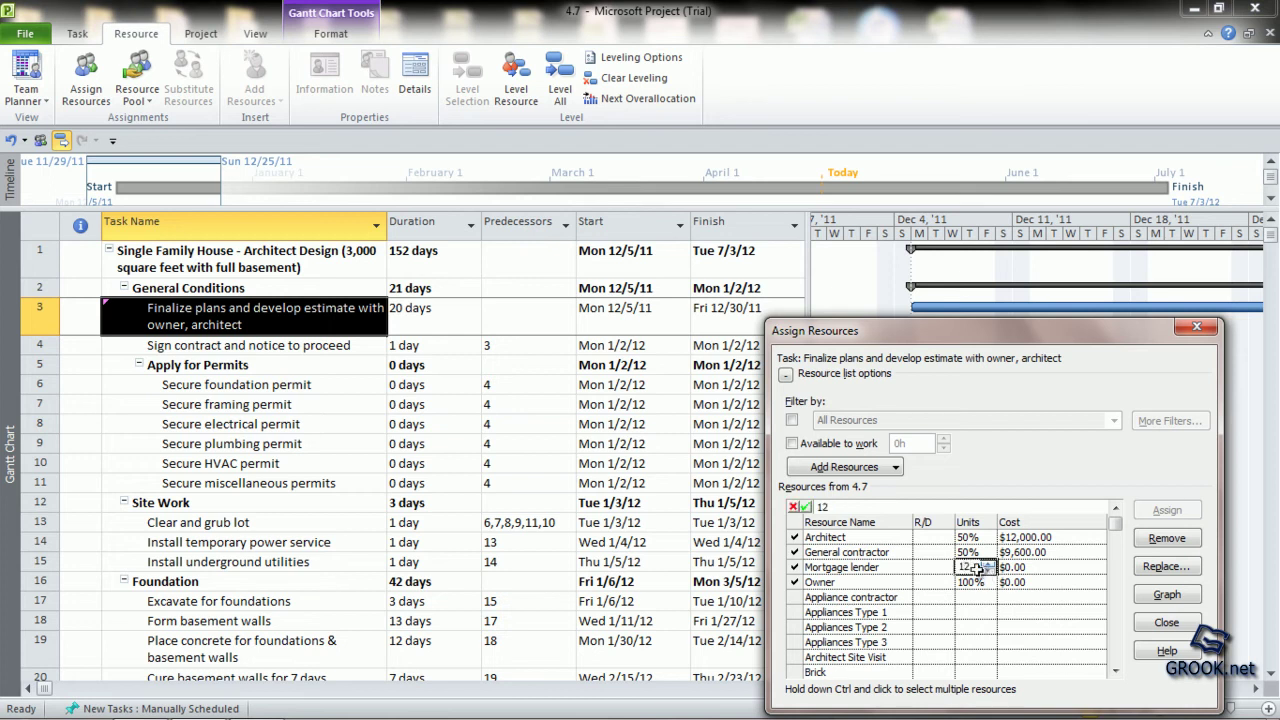
left_click(975, 583)
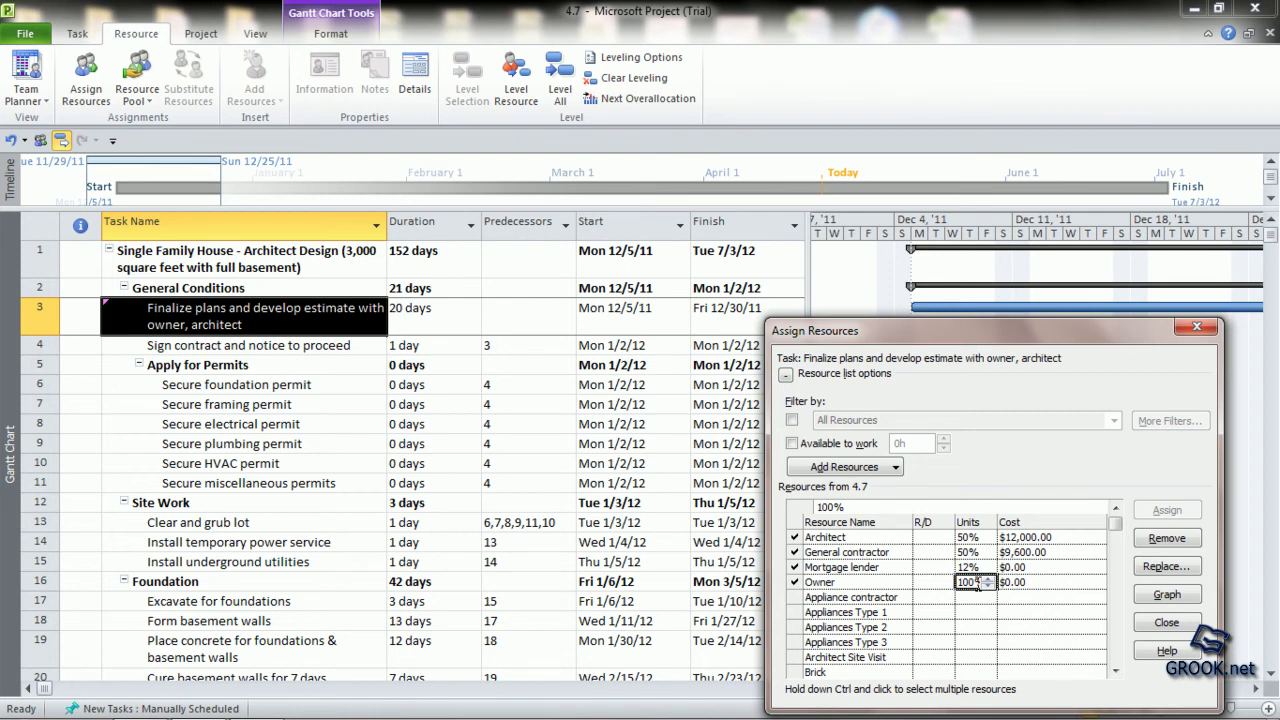
Set the Owner's assignment units to 12%, then assign Appliances Type 1 to the task and close resource assignment.
type("12")
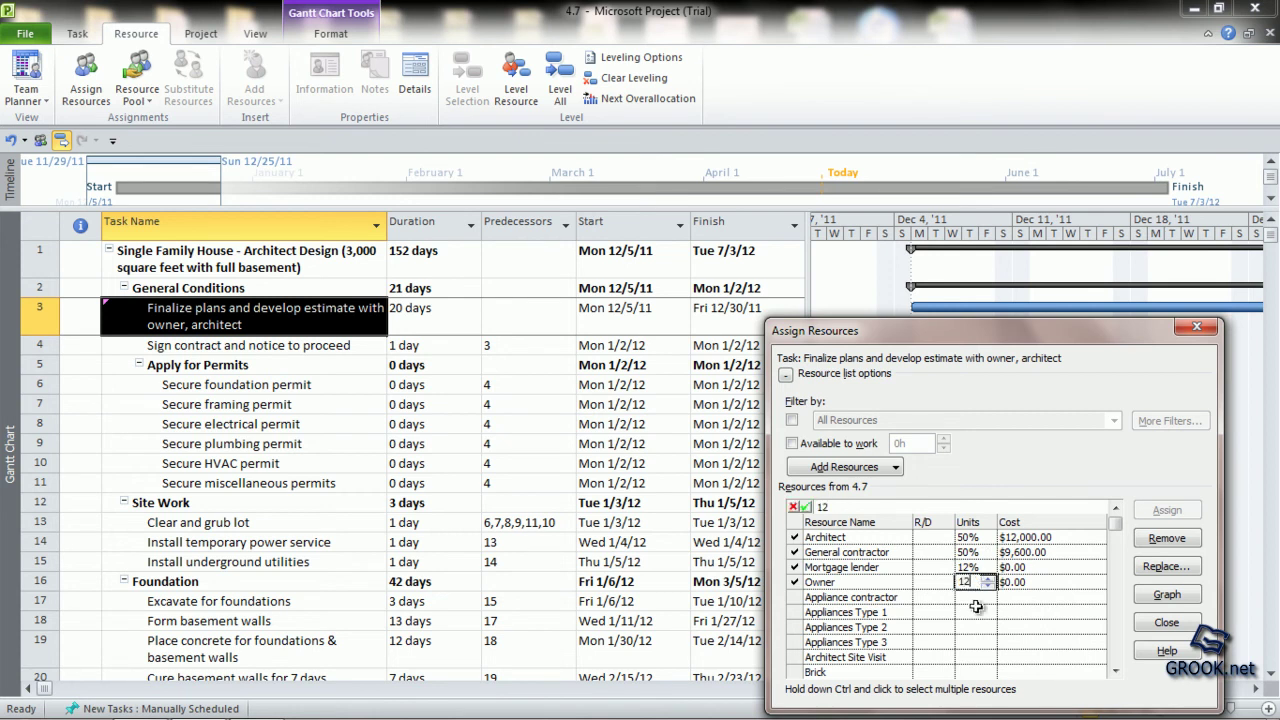
left_click(976, 606)
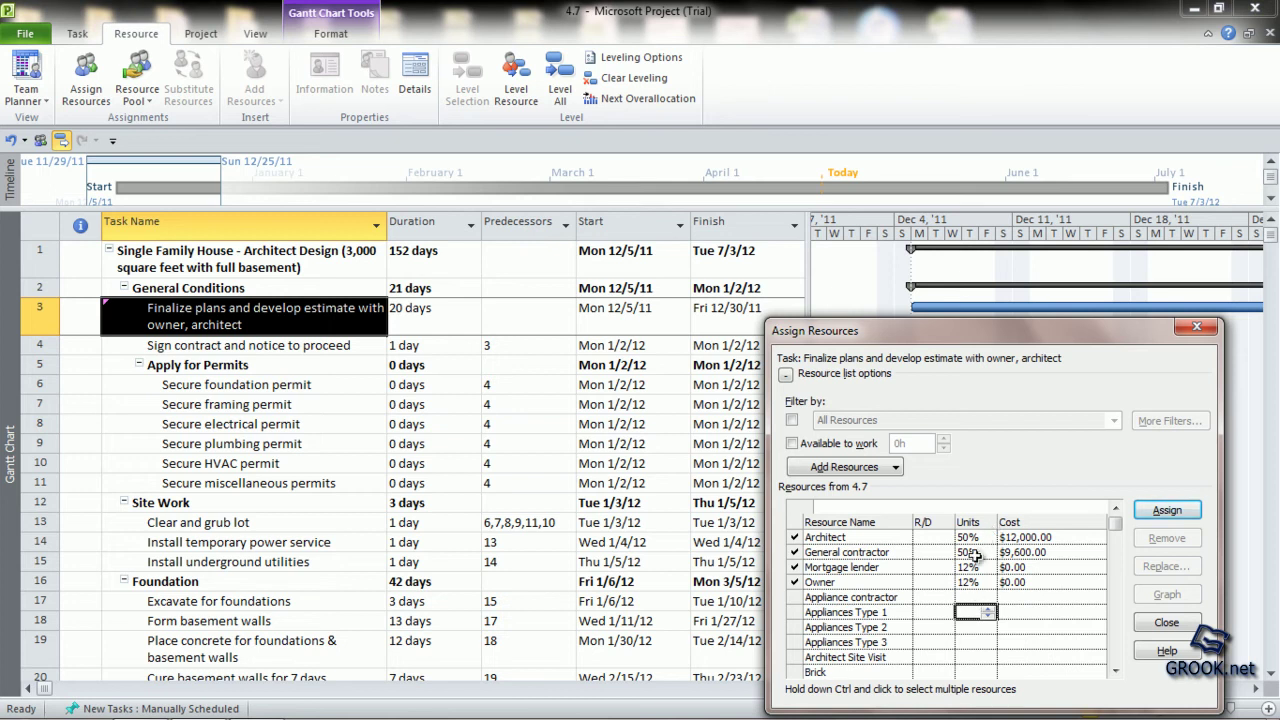
left_click(1160, 512)
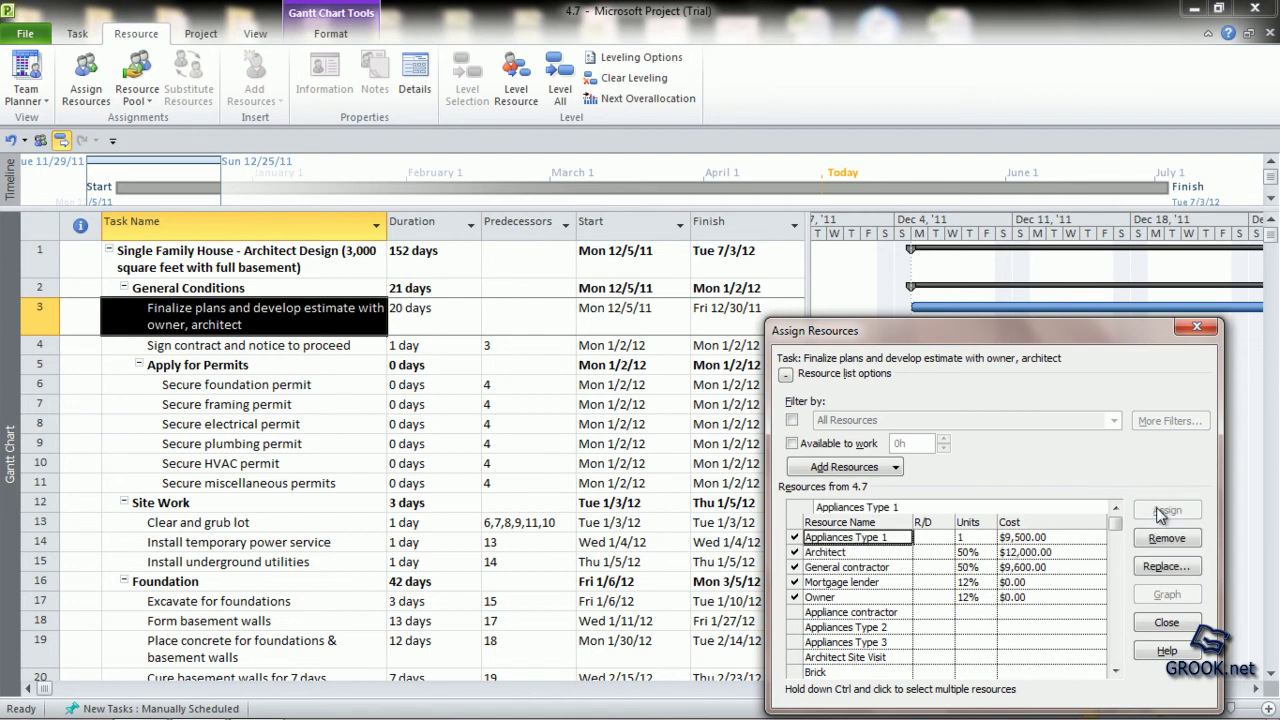
left_click(1143, 628)
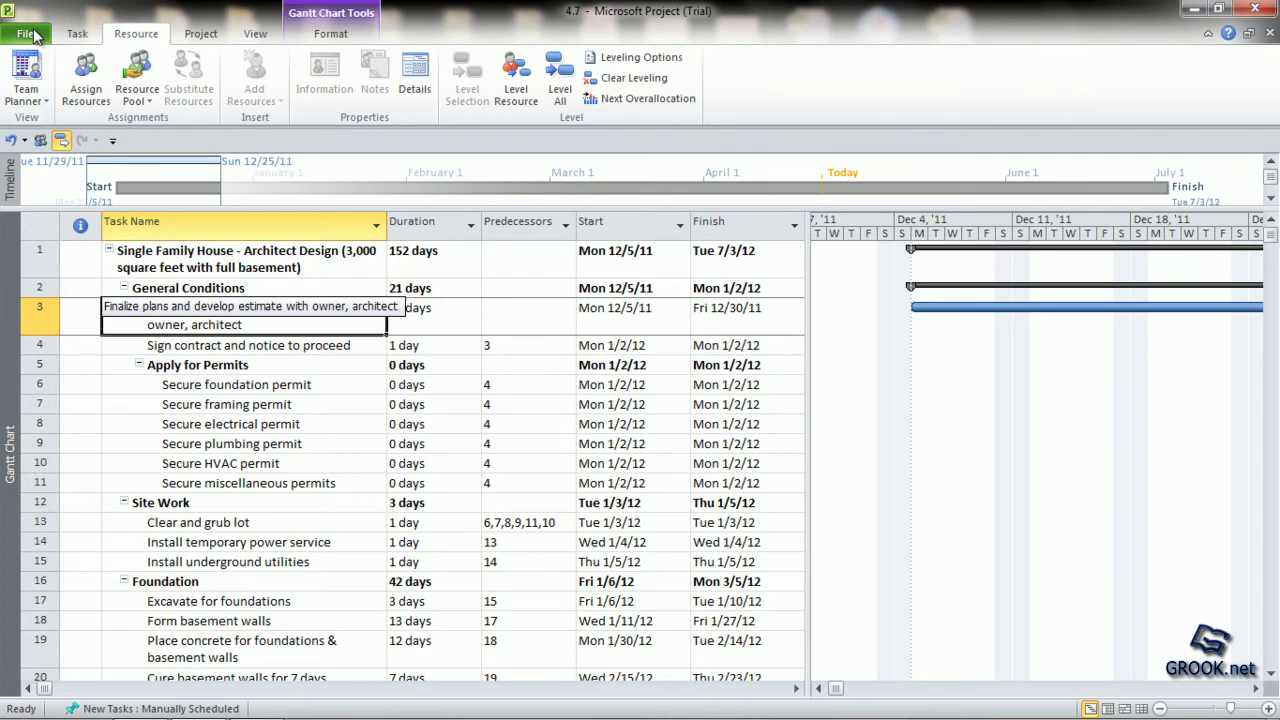
Display the Task Form details for the "Finalize plans and develop estimate with owner, architect" task below the Gantt chart.
left_click(254, 34)
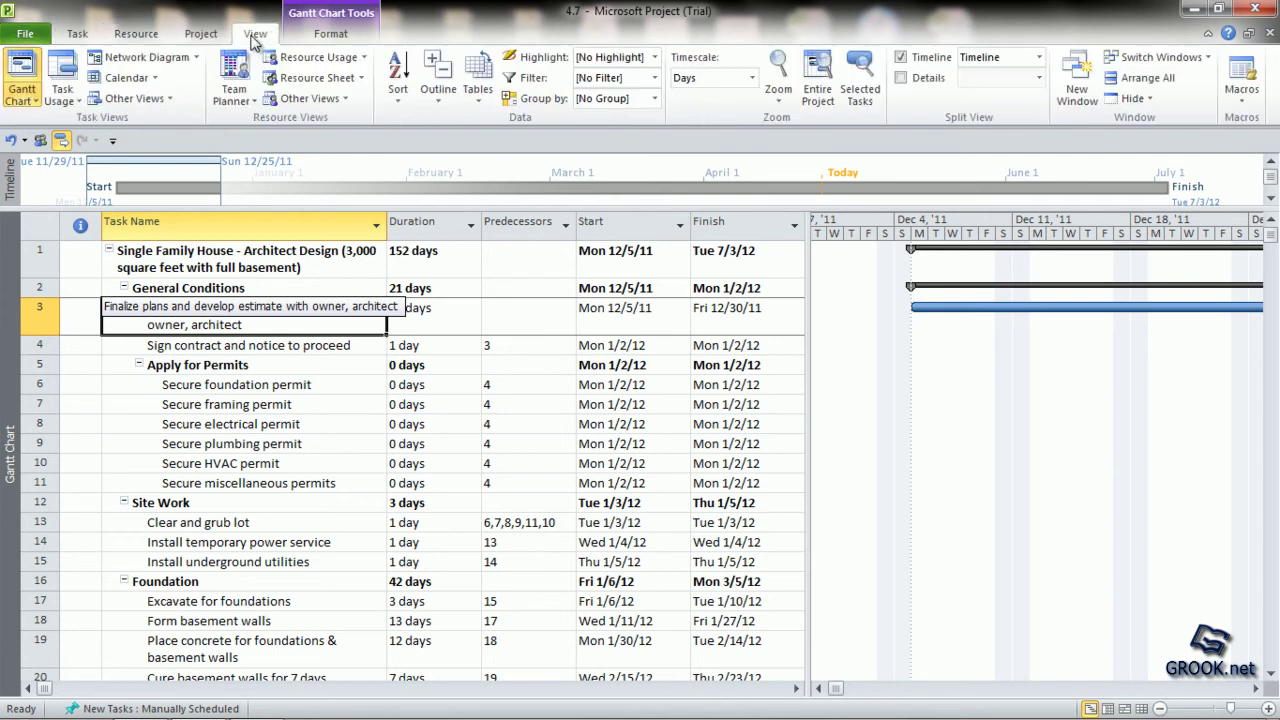
left_click(25, 82)
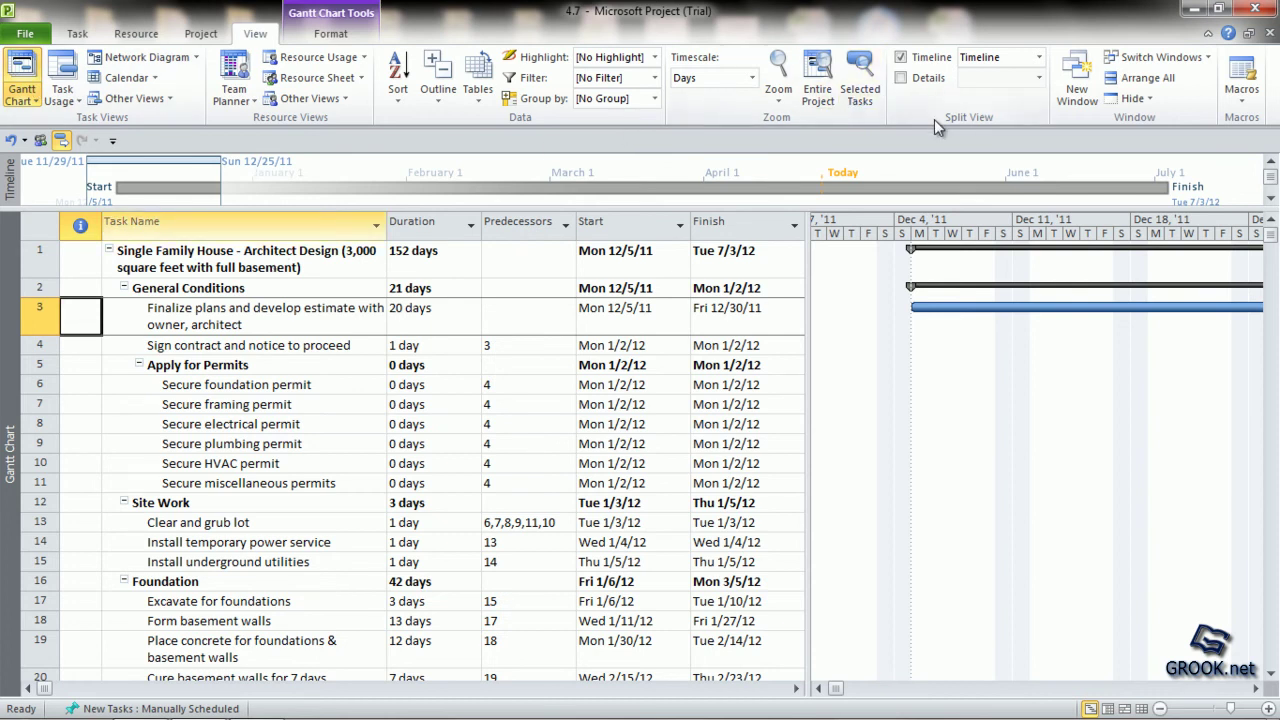
left_click(903, 78)
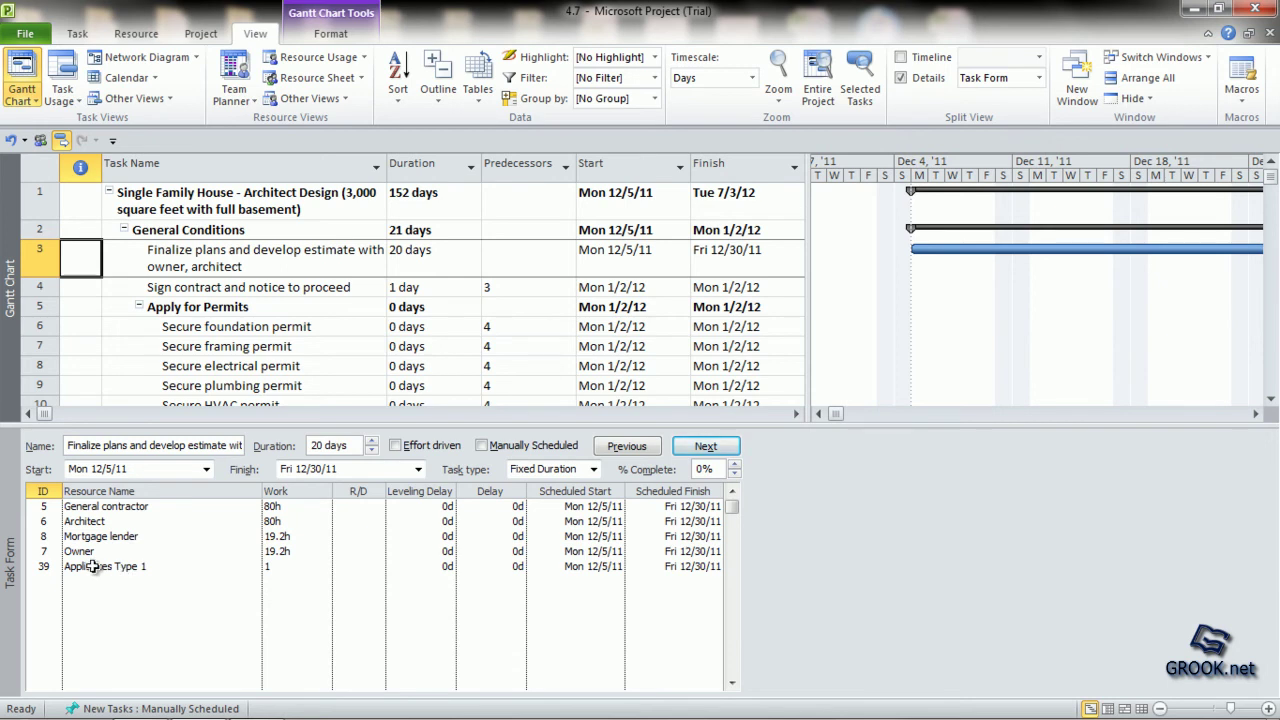
Delete Appliances Type 1 from the task's resources in the Task Form and hide the details.
left_click(93, 566)
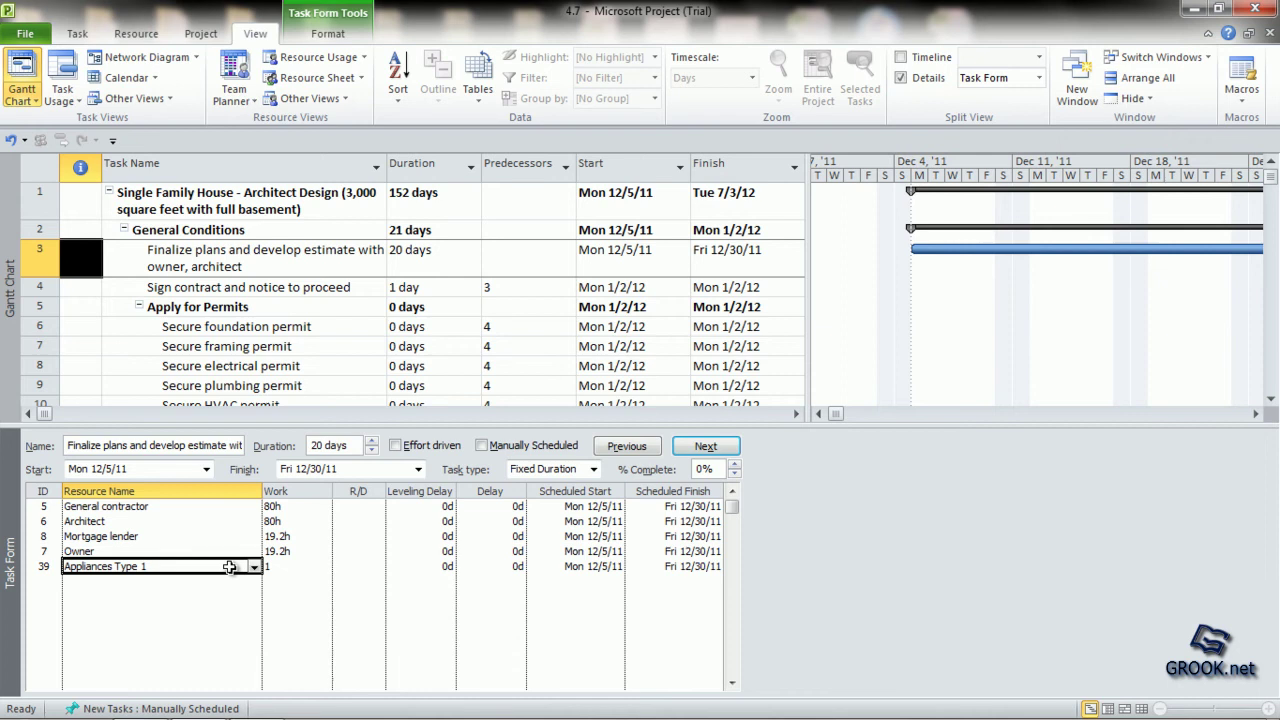
key("Delete")
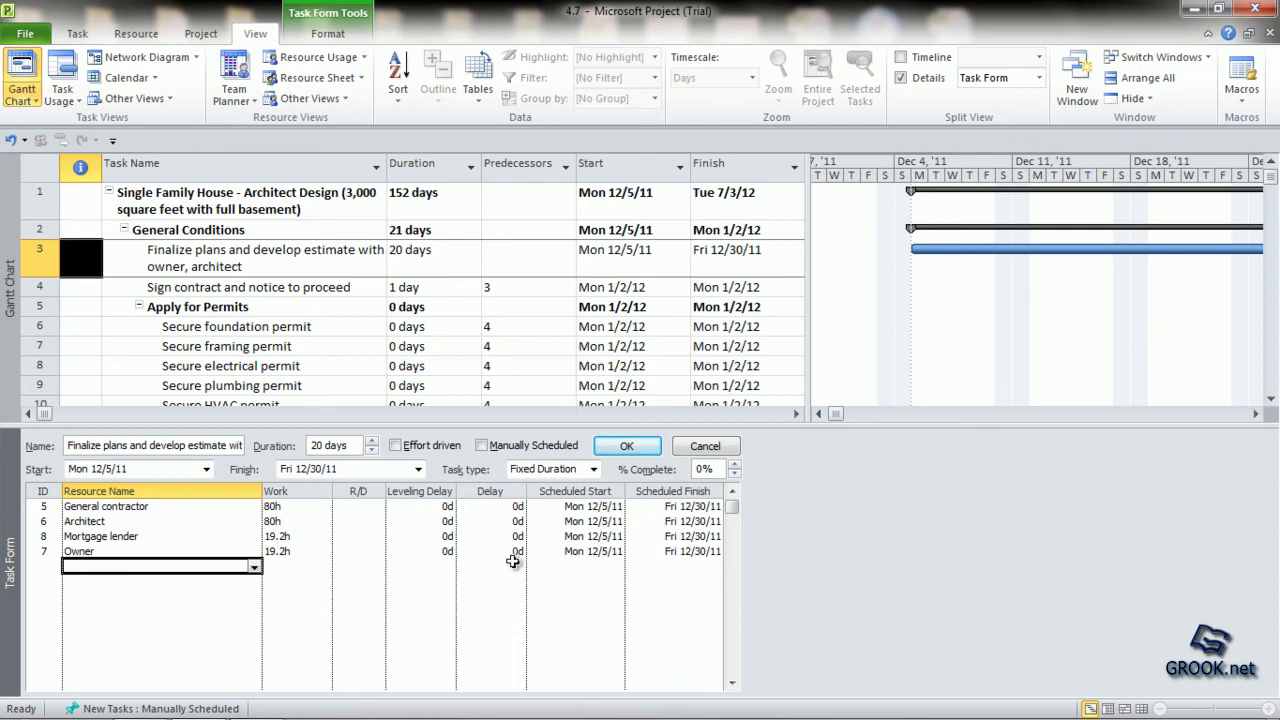
left_click(901, 78)
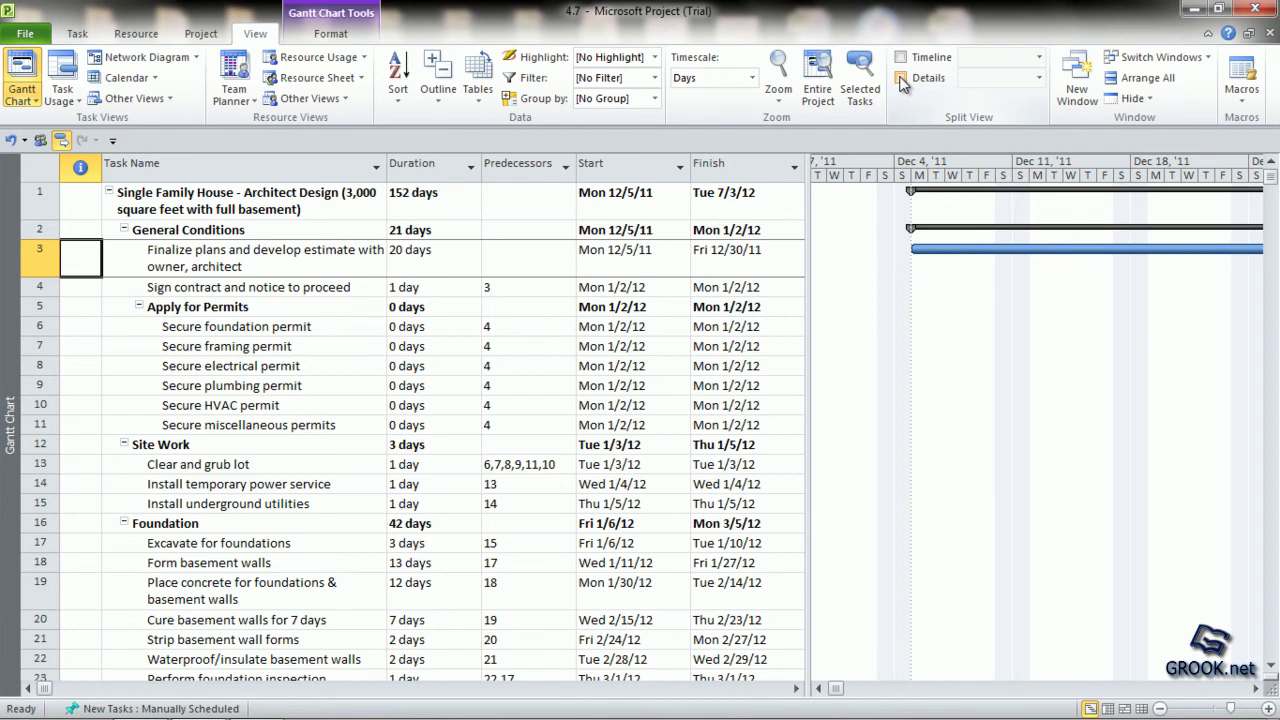
Open the Task Form details for "Sign contract and notice to proceed" and enter General contractor and Architect as its resources.
left_click(284, 288)
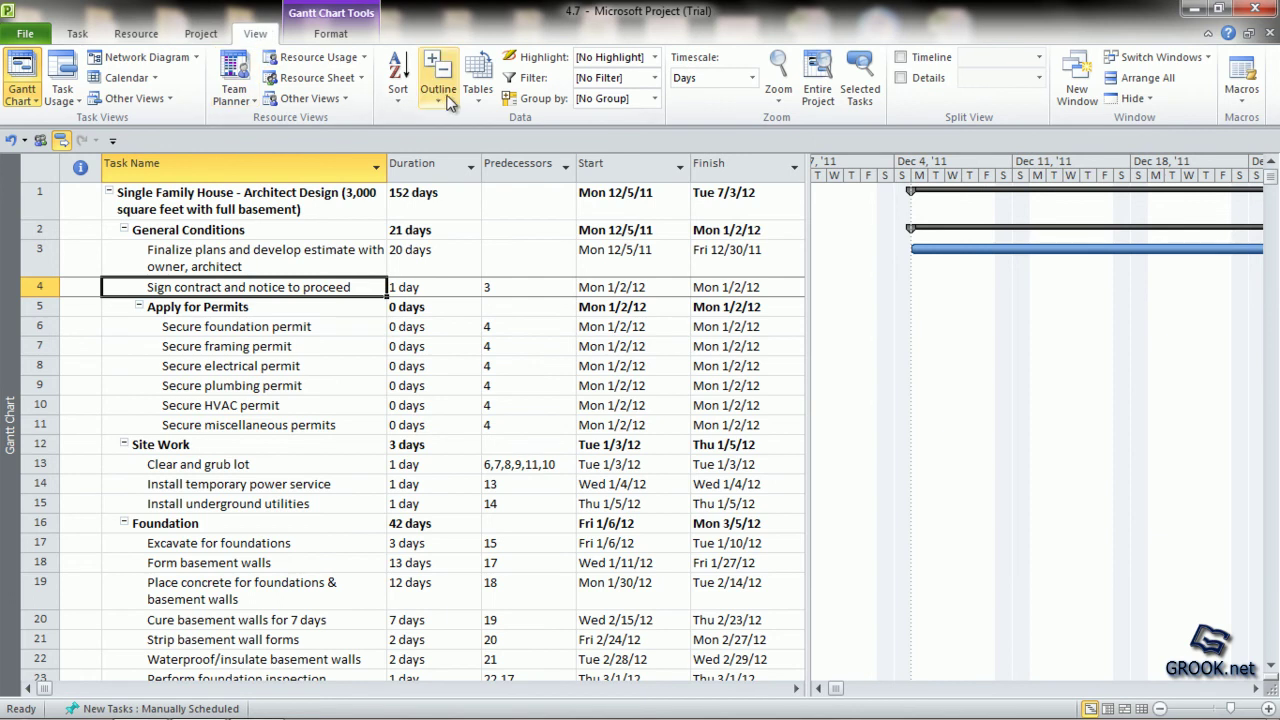
left_click(903, 76)
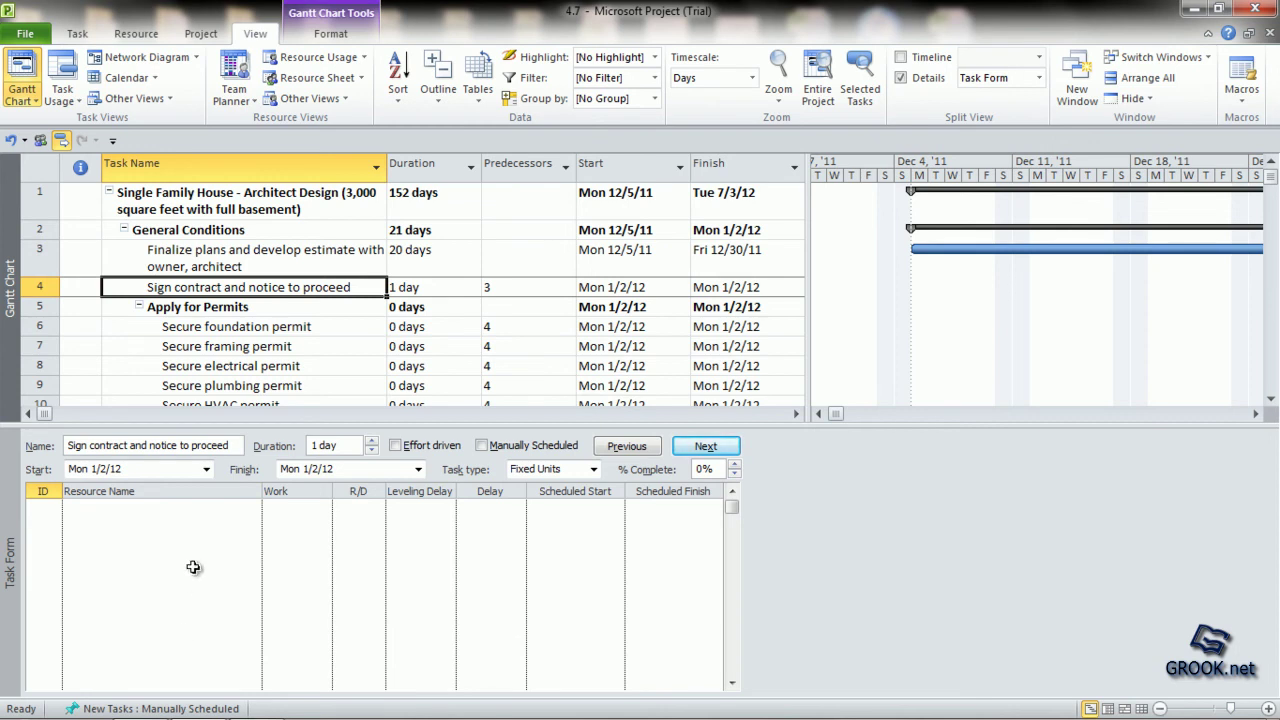
left_click(168, 506)
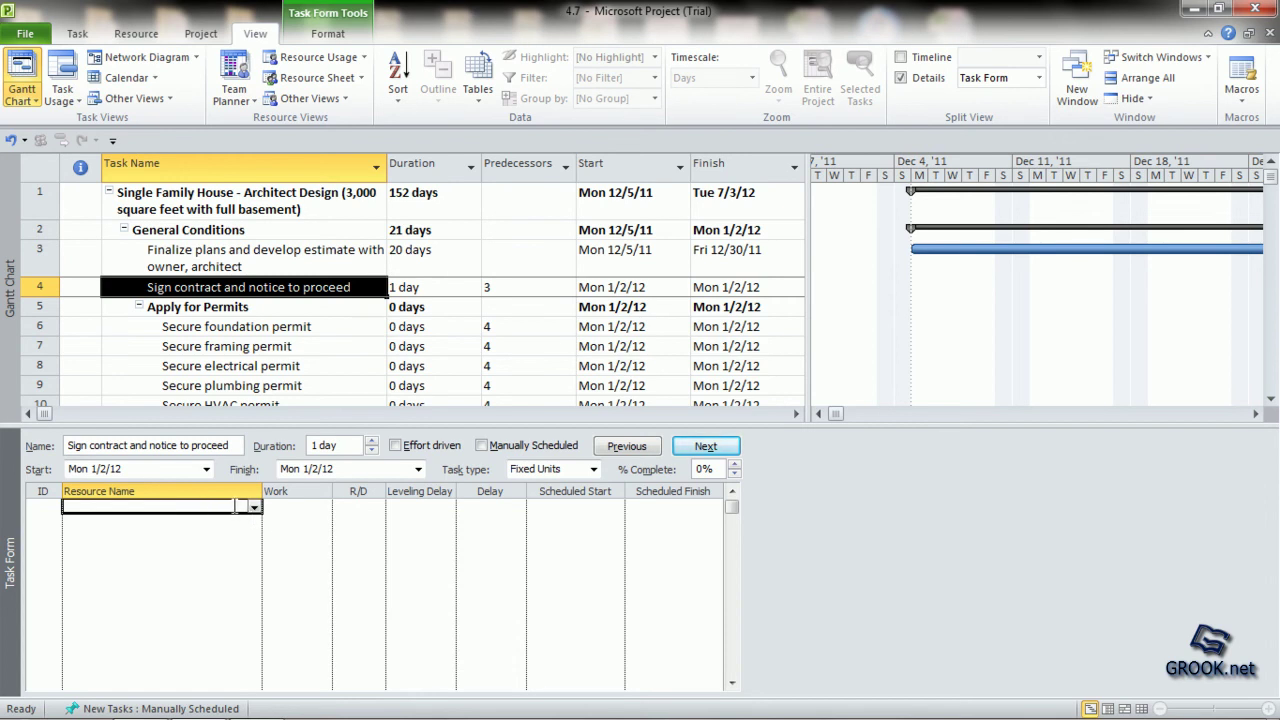
type("General contractor")
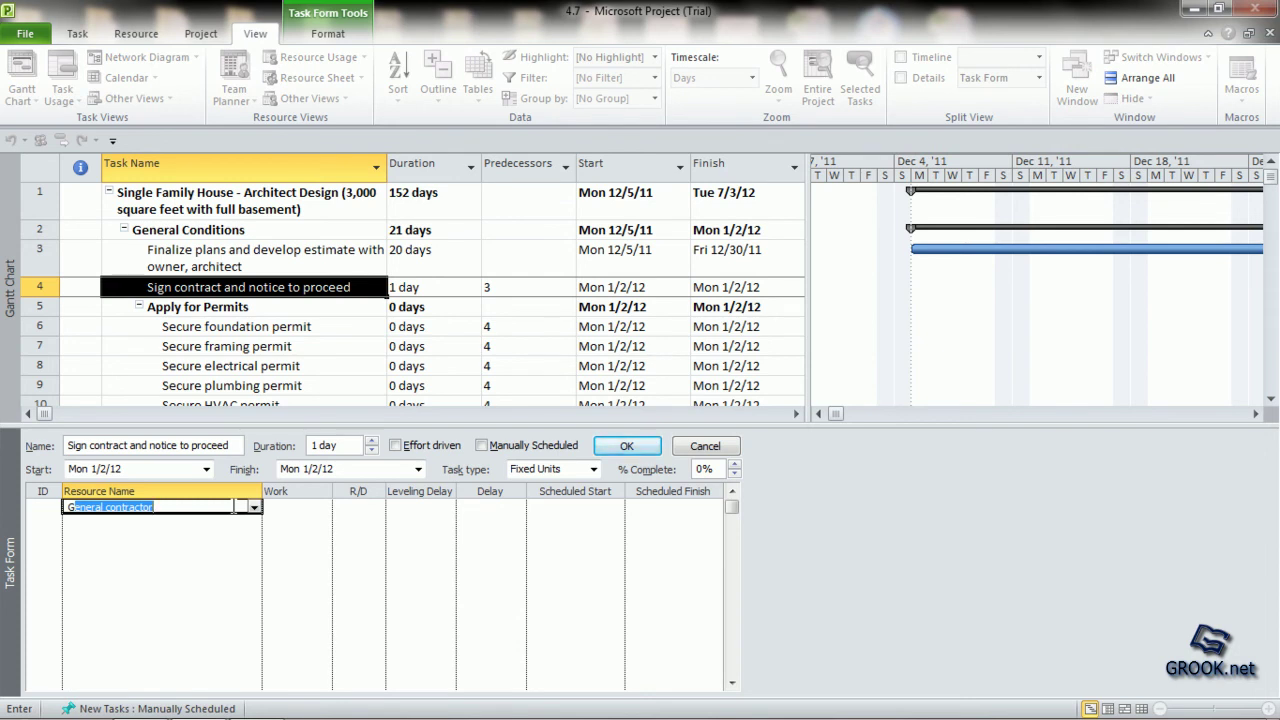
left_click(223, 523)
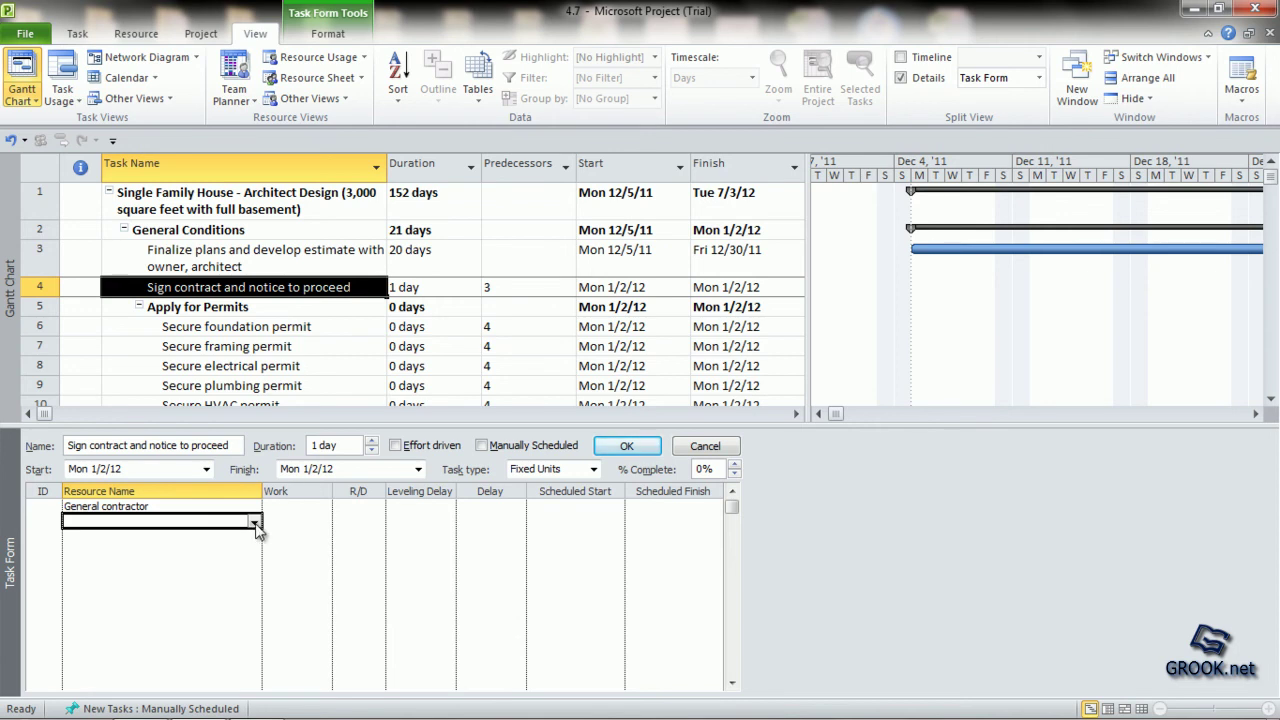
left_click(256, 524)
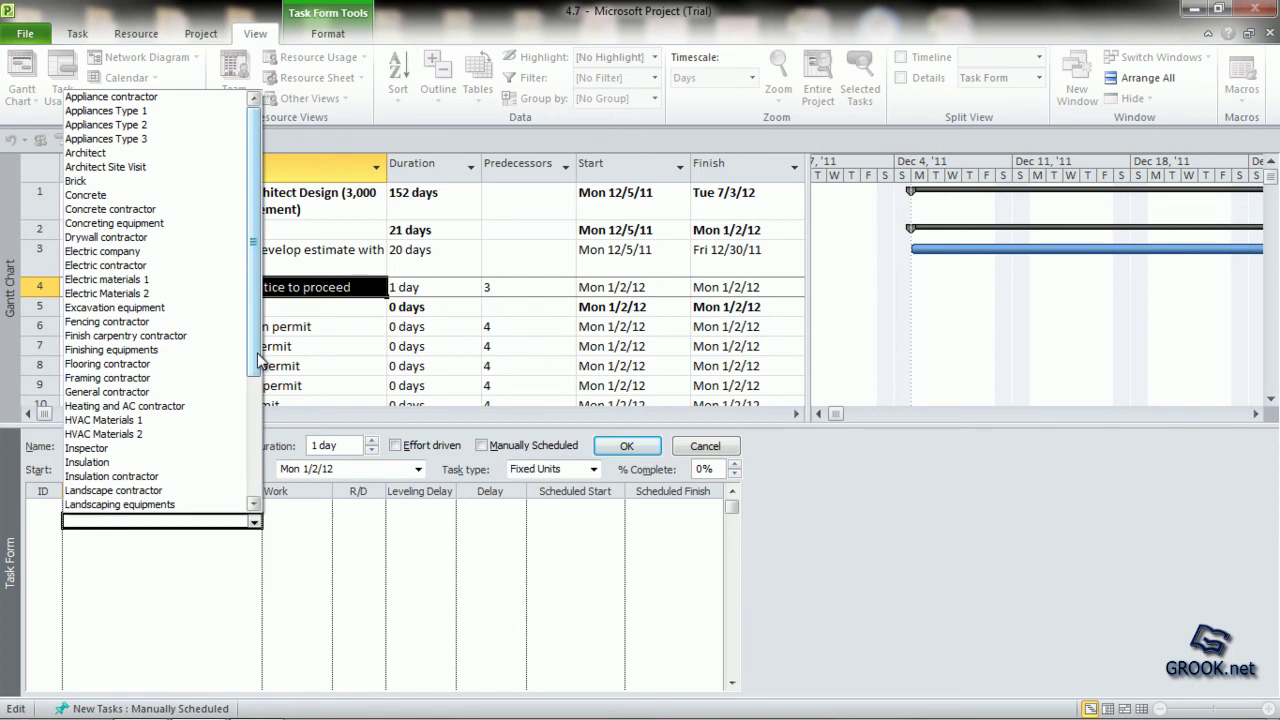
mouse_move(256, 343)
left_mouse_down()
mouse_move(250, 485)
mouse_move(266, 335)
left_mouse_up()
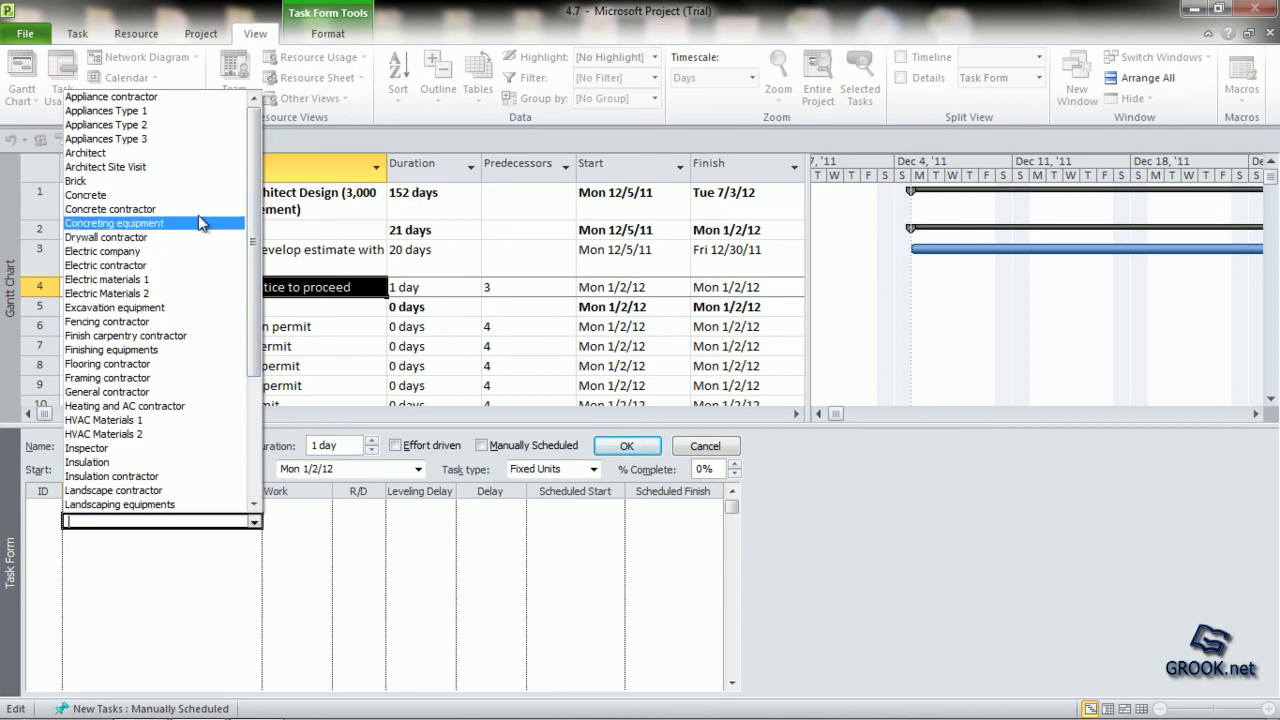
left_click(196, 163)
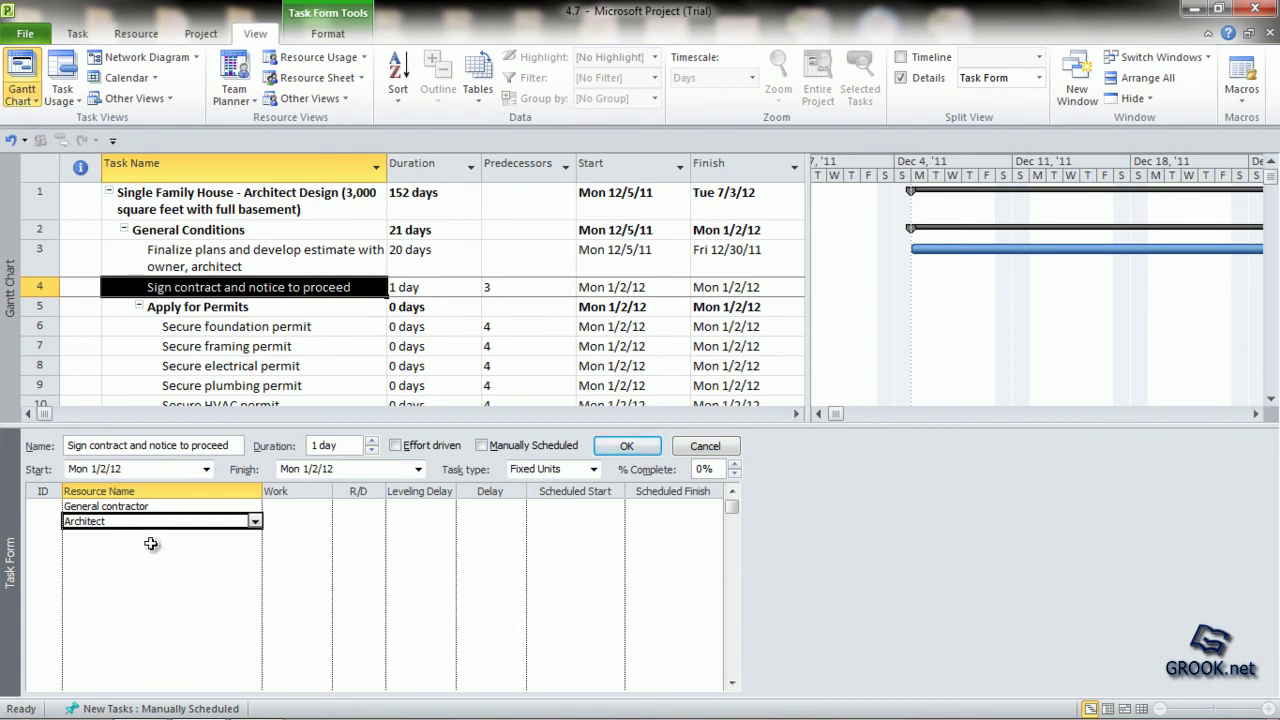
Add Mortgage lender and Owner to the "Sign contract and notice to proceed" resources, apply the assignments and hide the details.
left_click(254, 538)
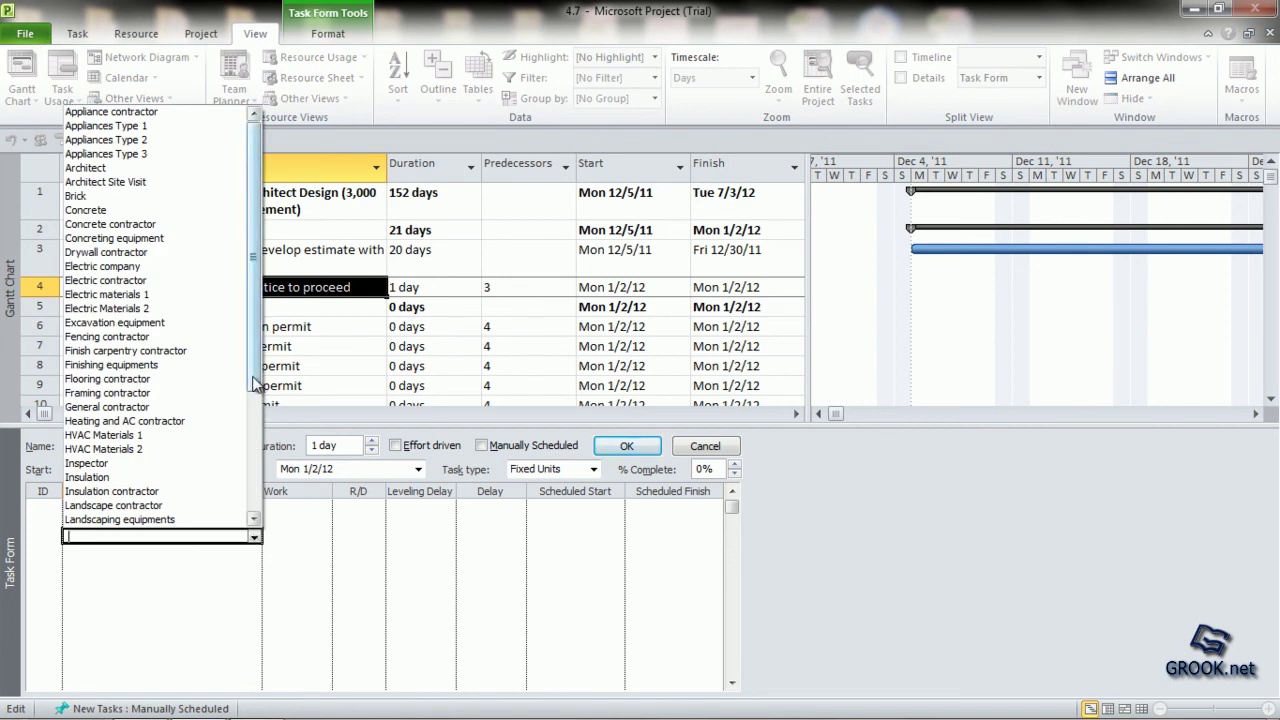
left_click_drag(255, 372, 255, 447)
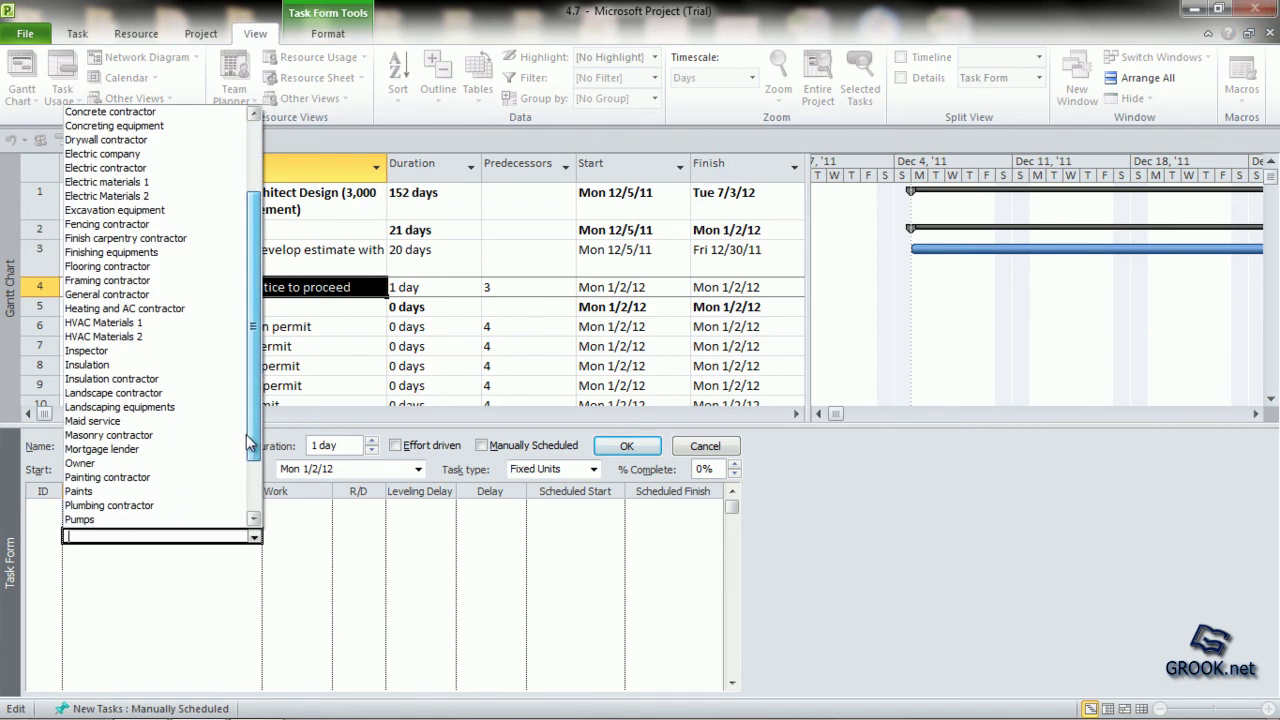
left_click(151, 451)
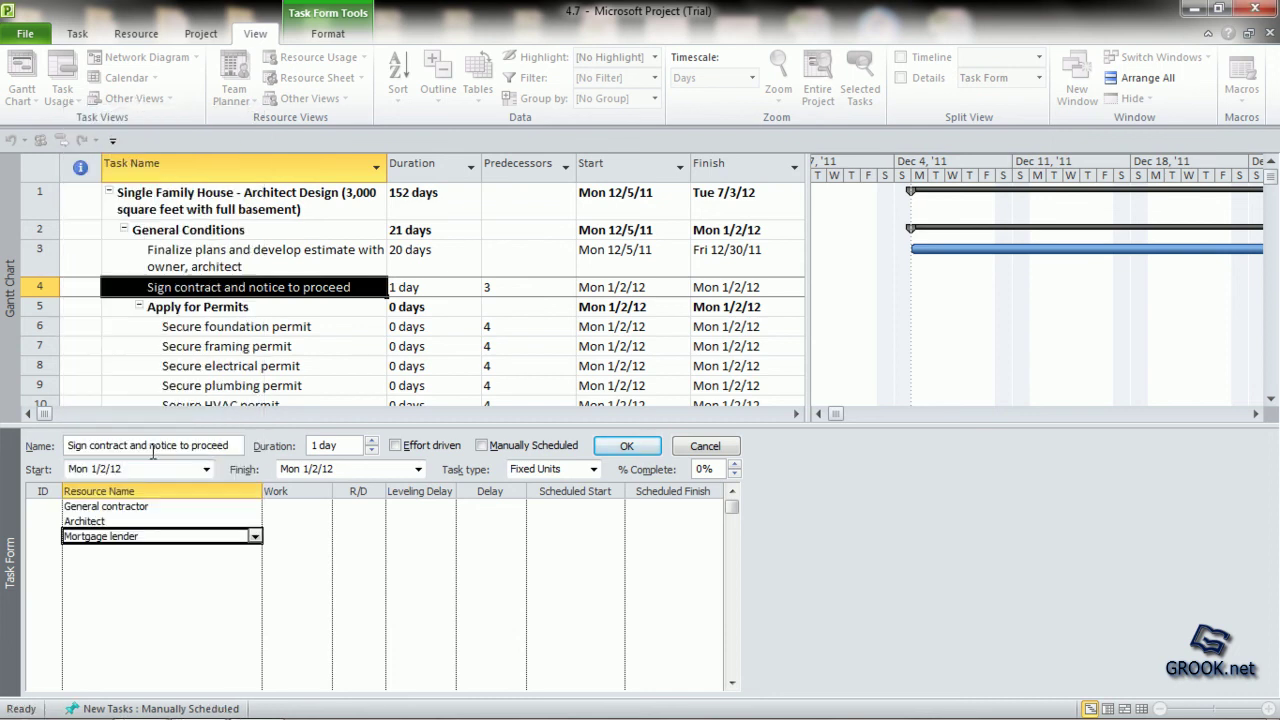
left_click(167, 578)
left_click(173, 551)
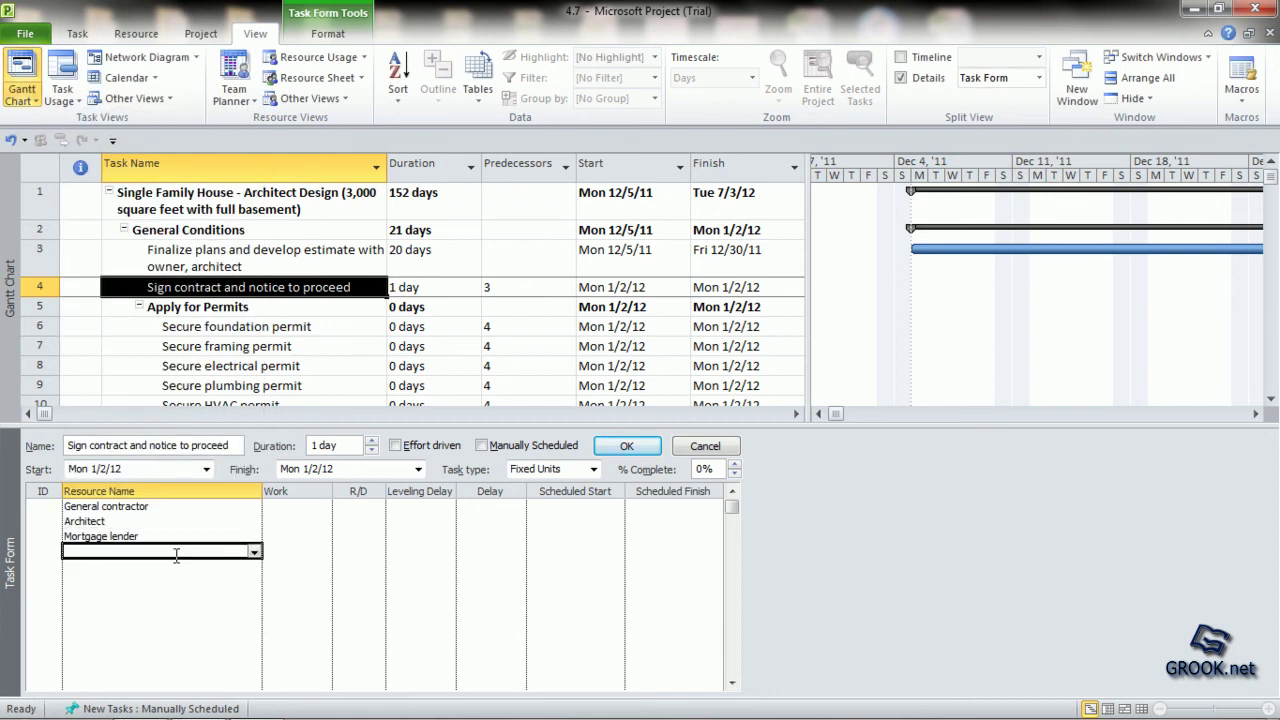
left_click(254, 552)
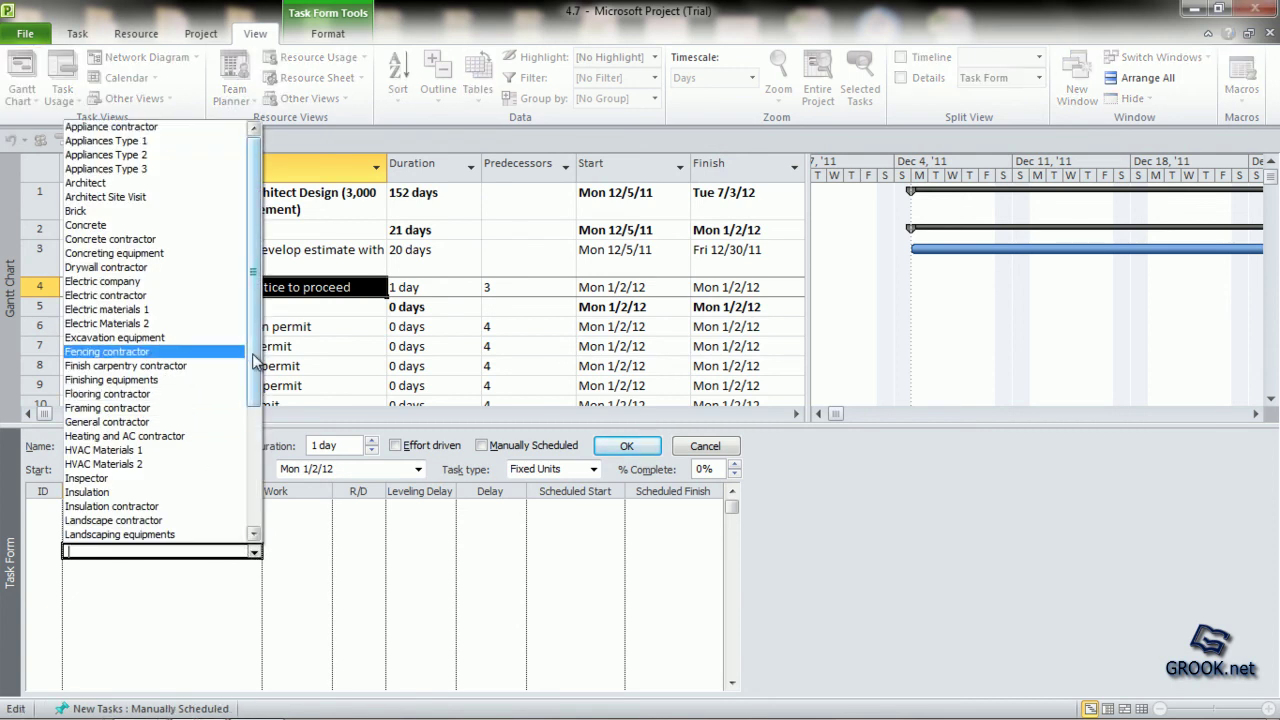
scroll(240, 436, "down", 3)
scroll(240, 436, "down", 2)
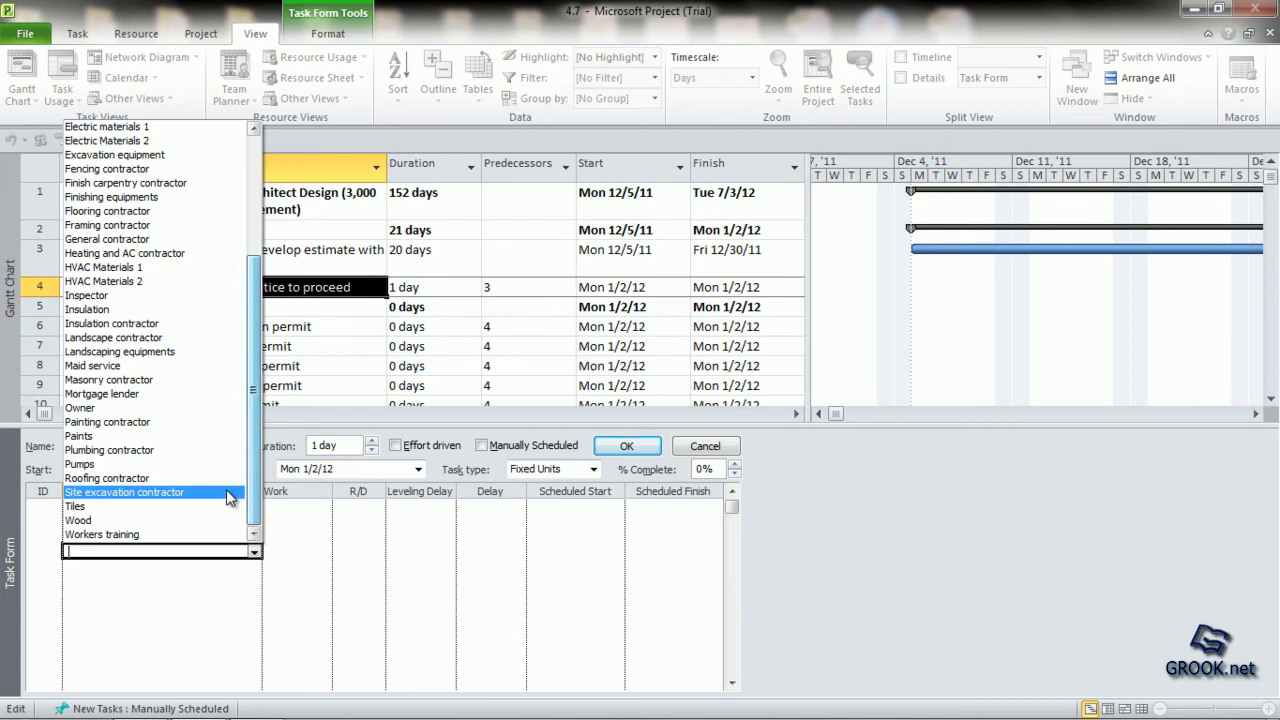
left_click(177, 409)
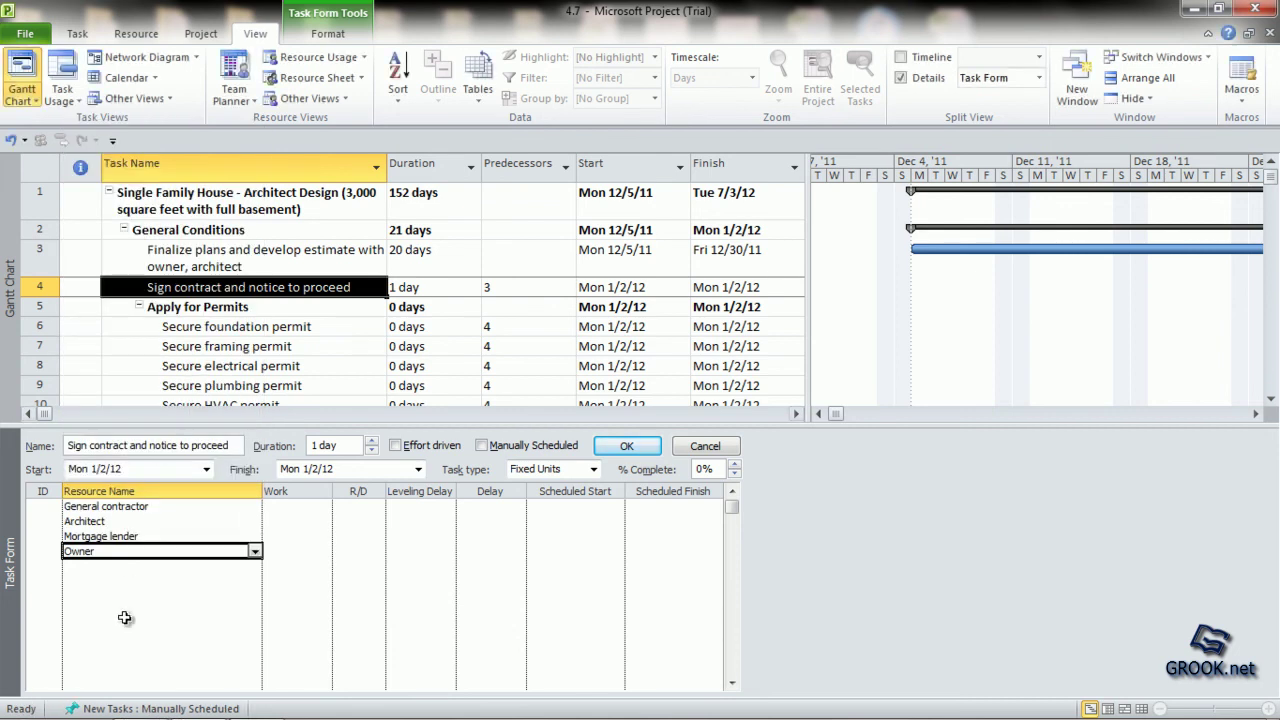
left_click(126, 656)
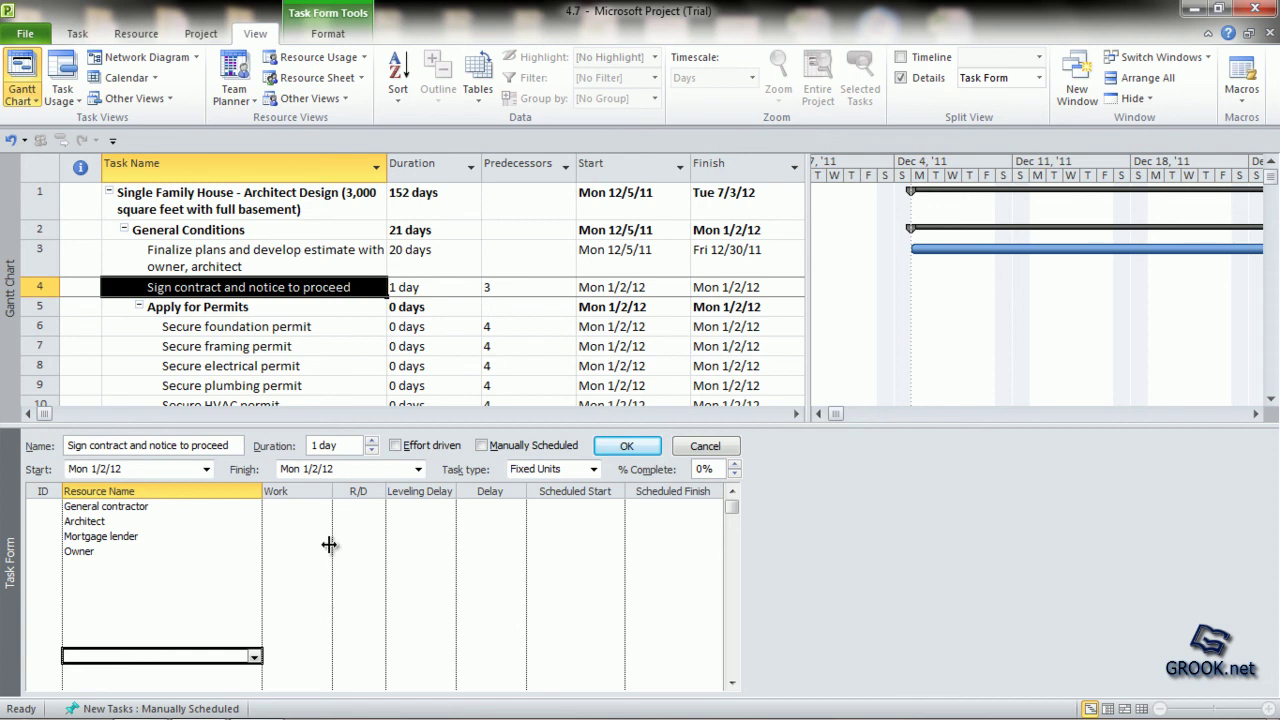
left_click(627, 447)
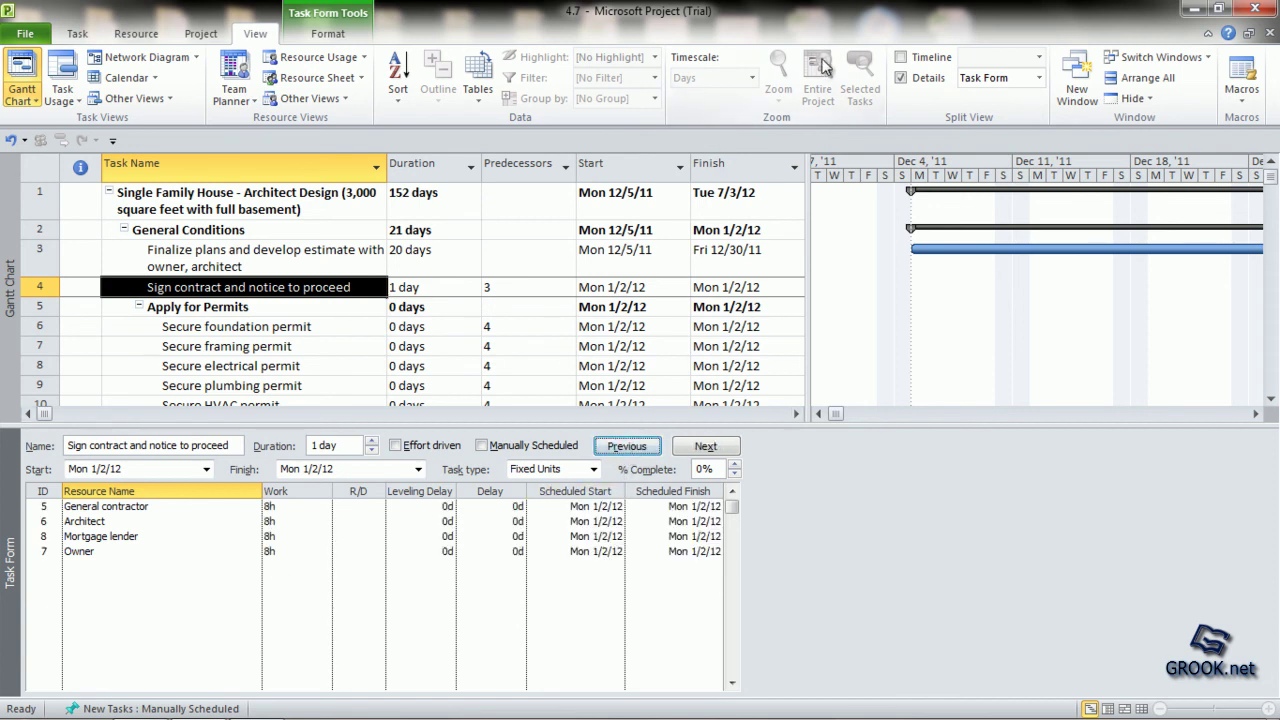
left_click(901, 78)
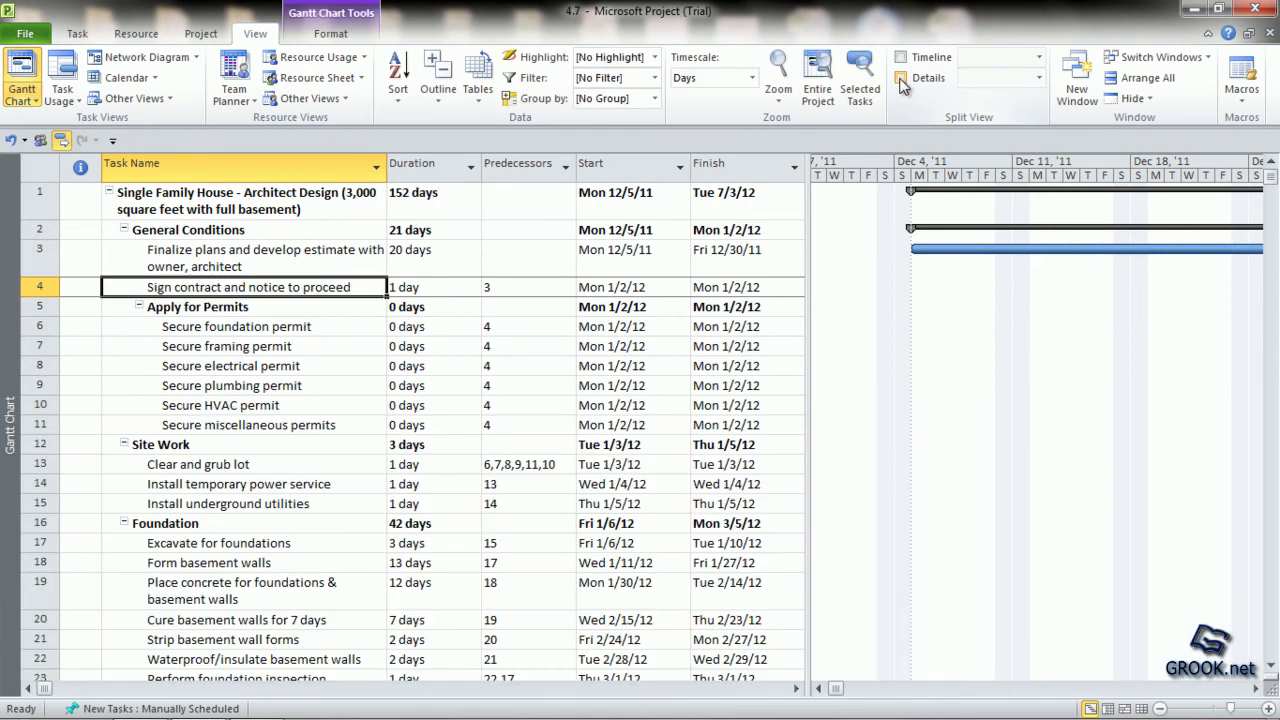
Assign the General contractor at 100% units to the "Secure foundation permit" task through its Task Information.
left_click(281, 326)
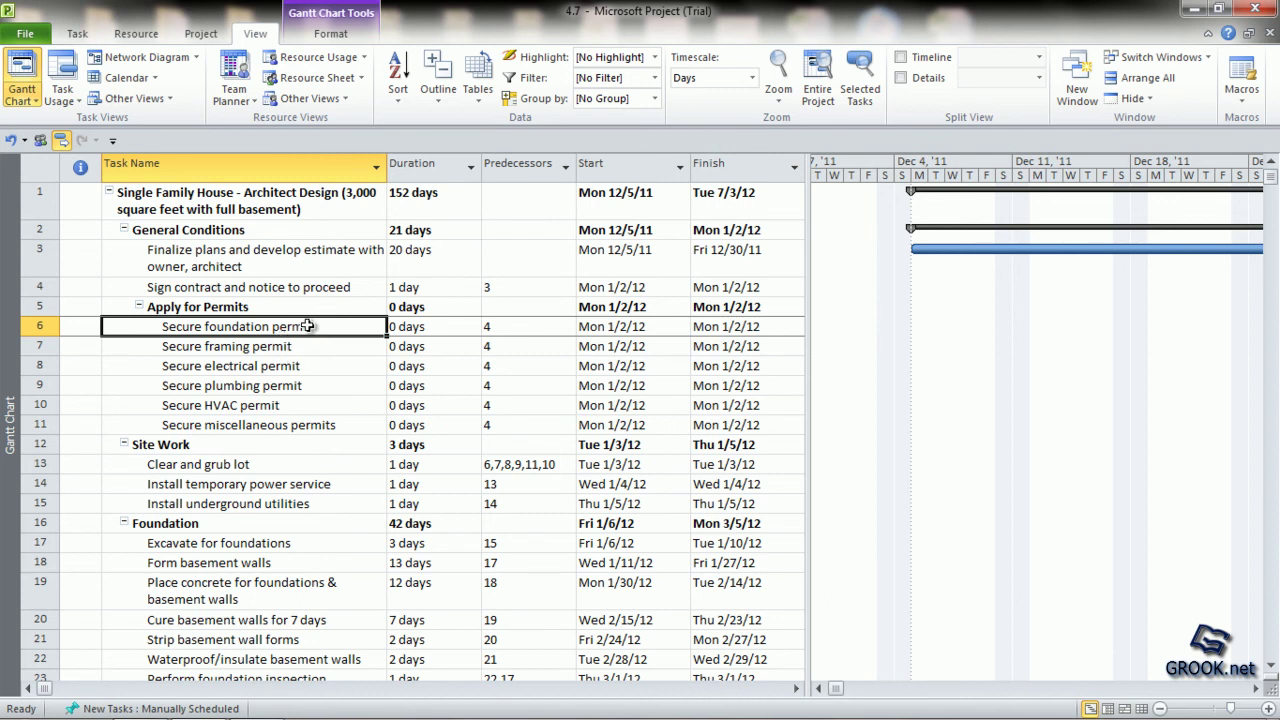
double_click(310, 326)
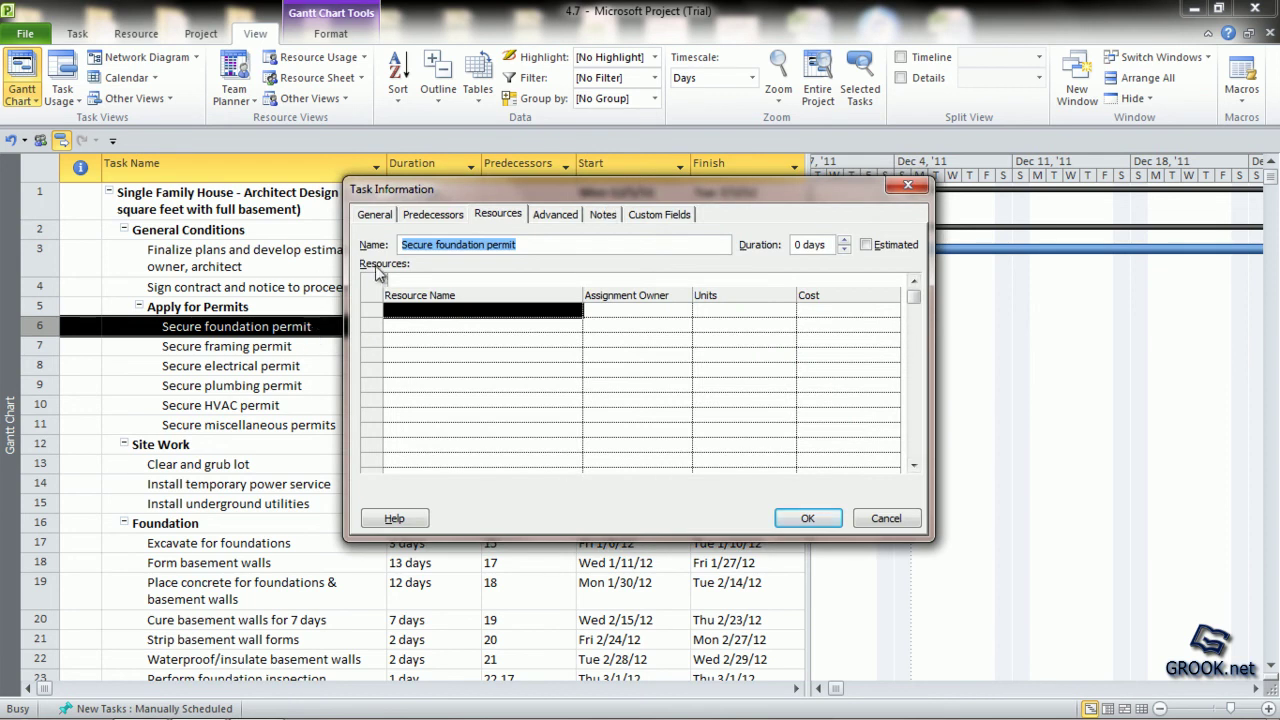
left_click(373, 216)
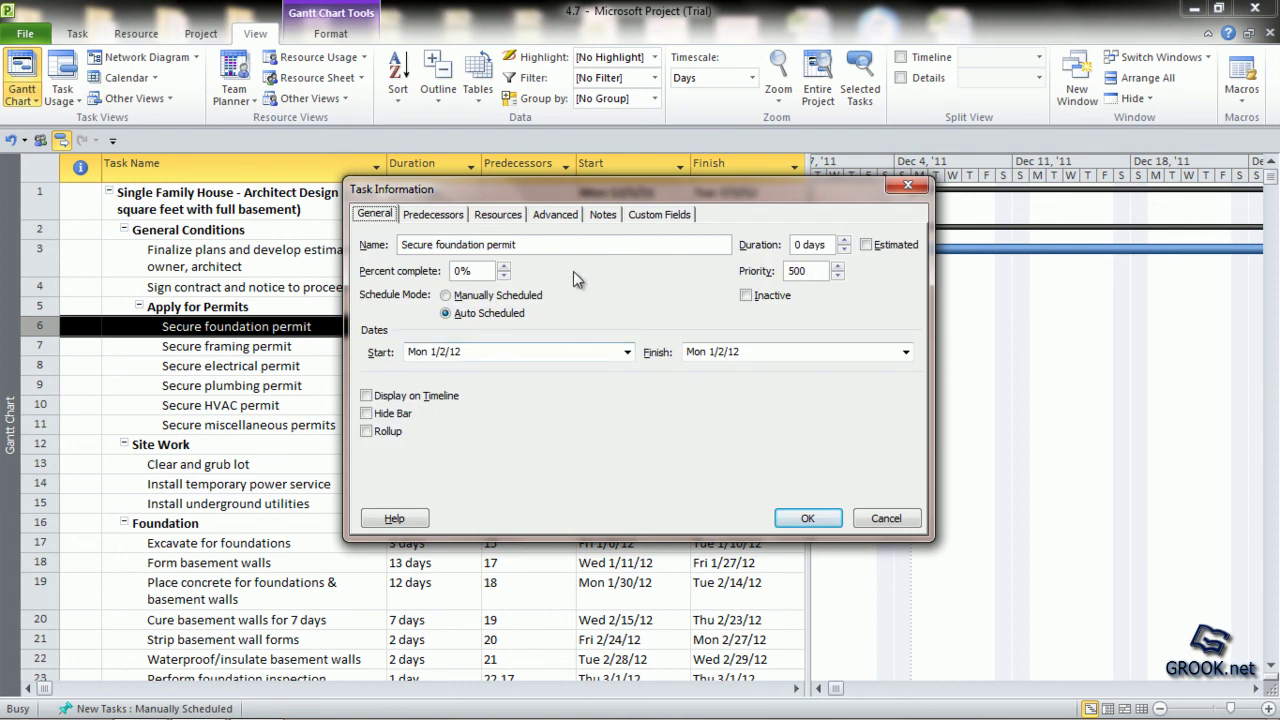
left_click(434, 216)
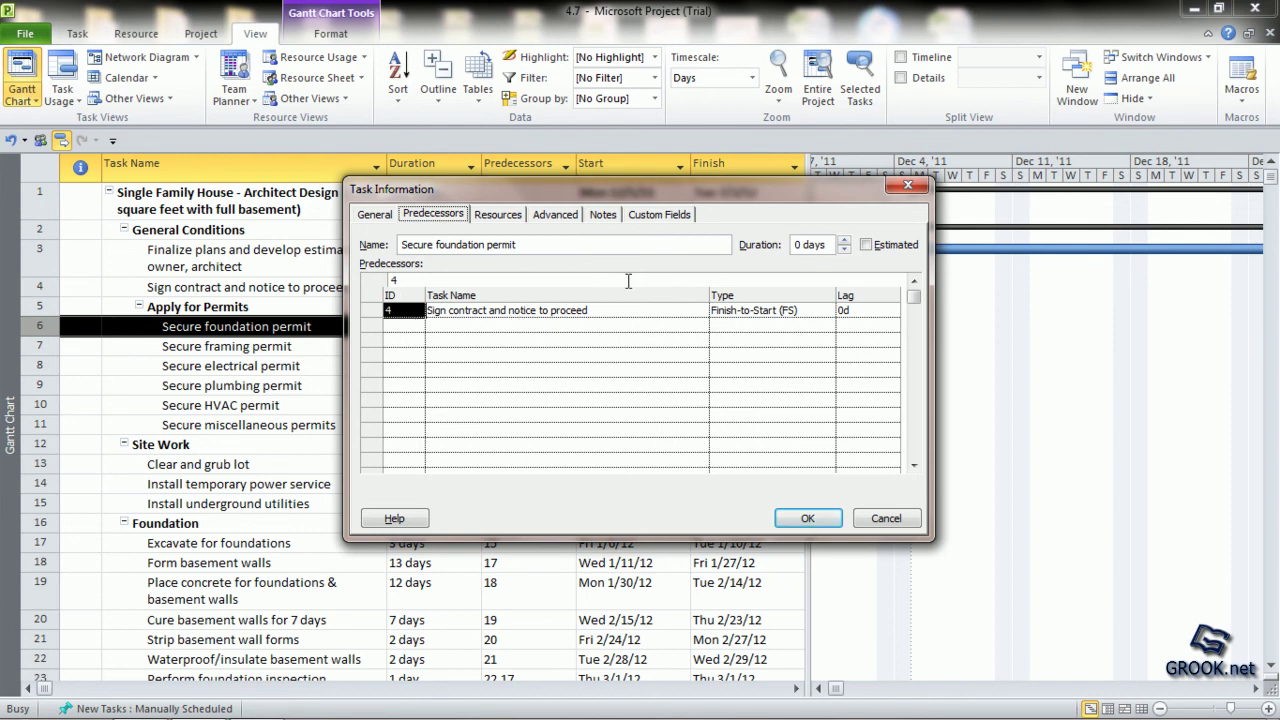
left_click(498, 214)
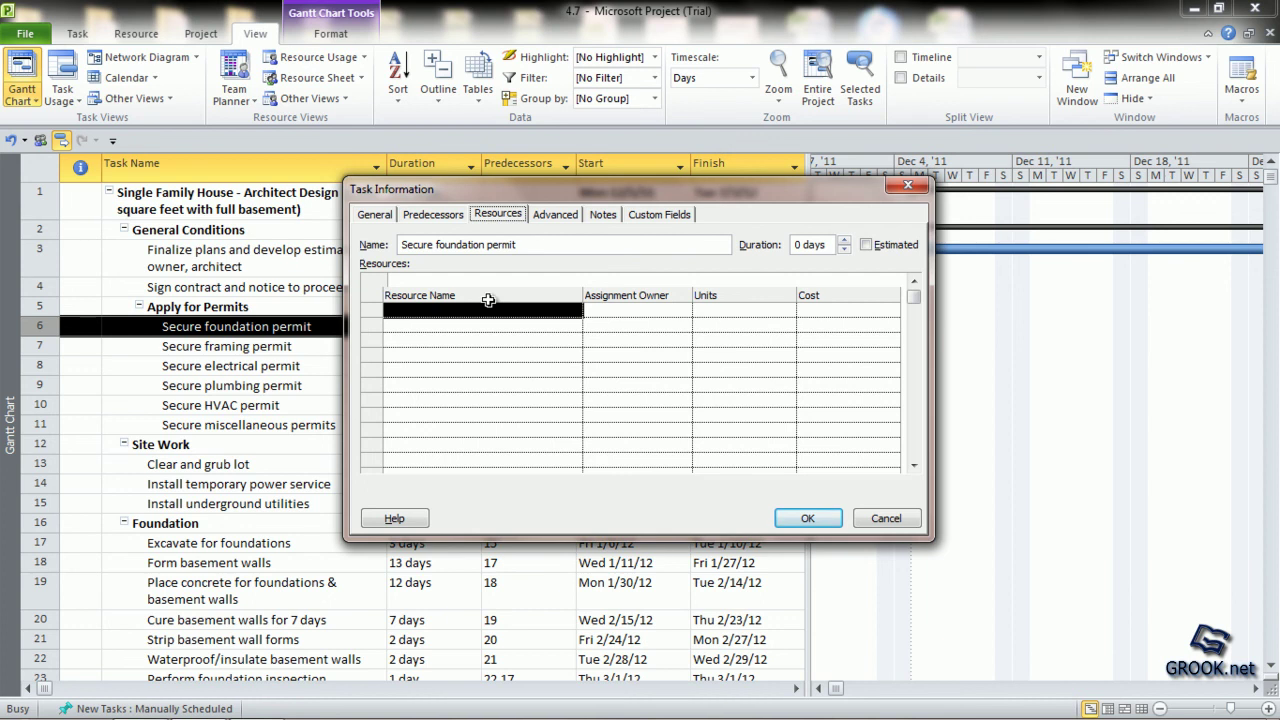
left_click(548, 307)
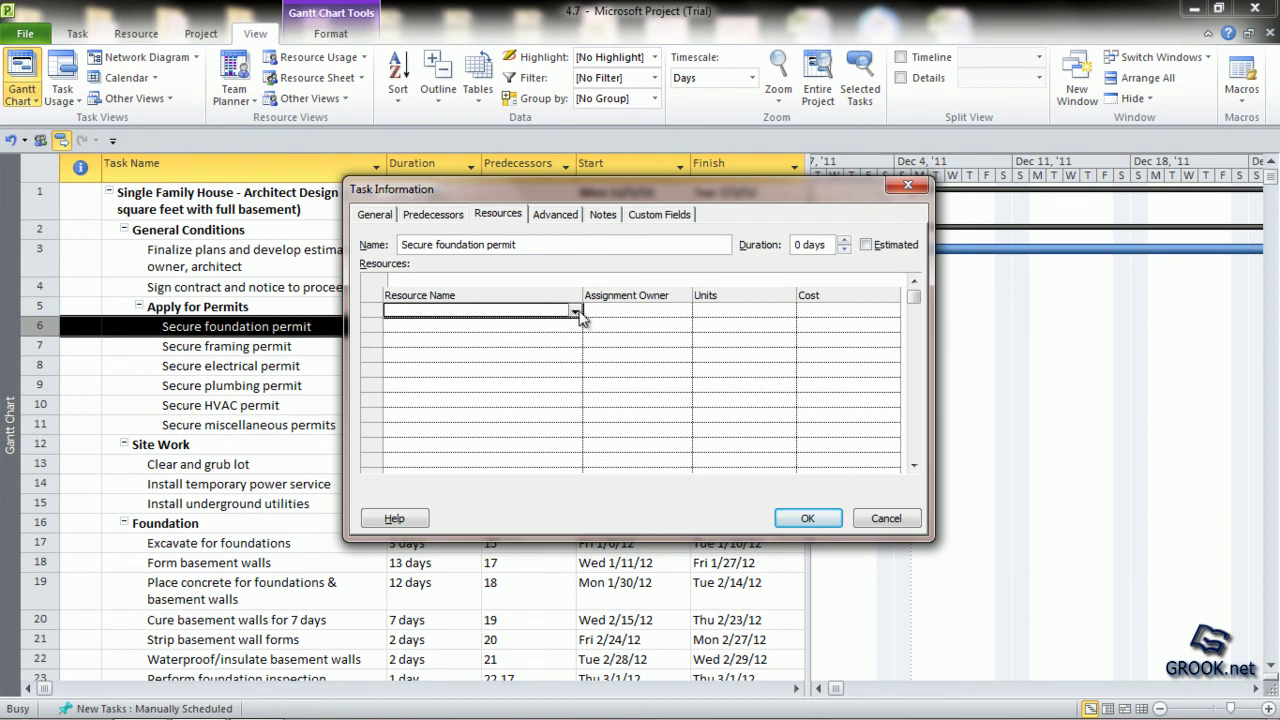
left_click(576, 312)
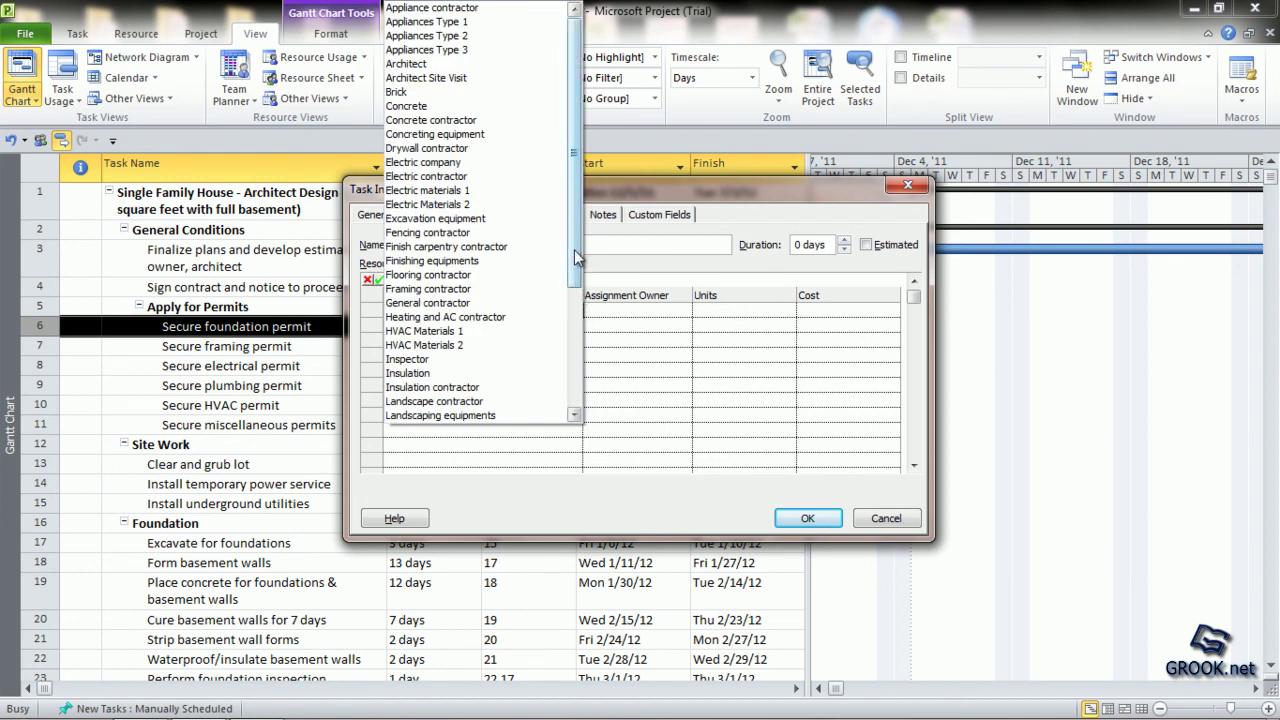
left_click_drag(576, 262, 558, 394)
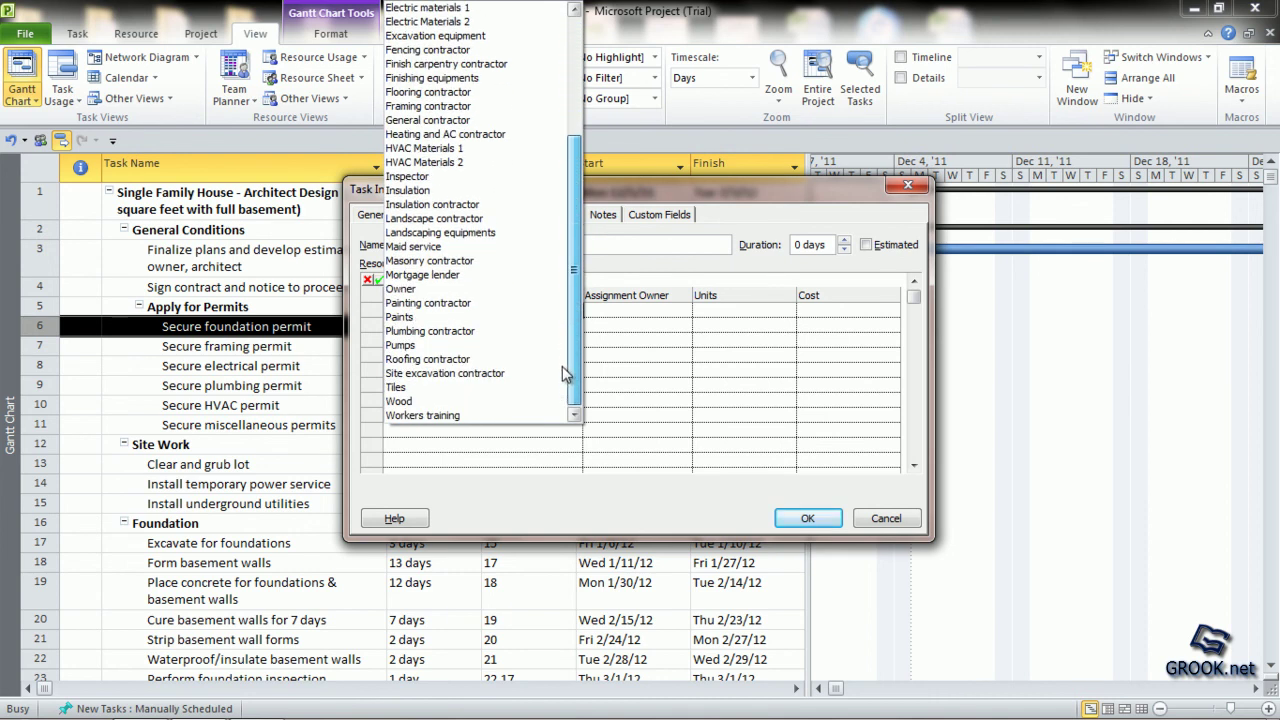
scroll(566, 355, "up", 2)
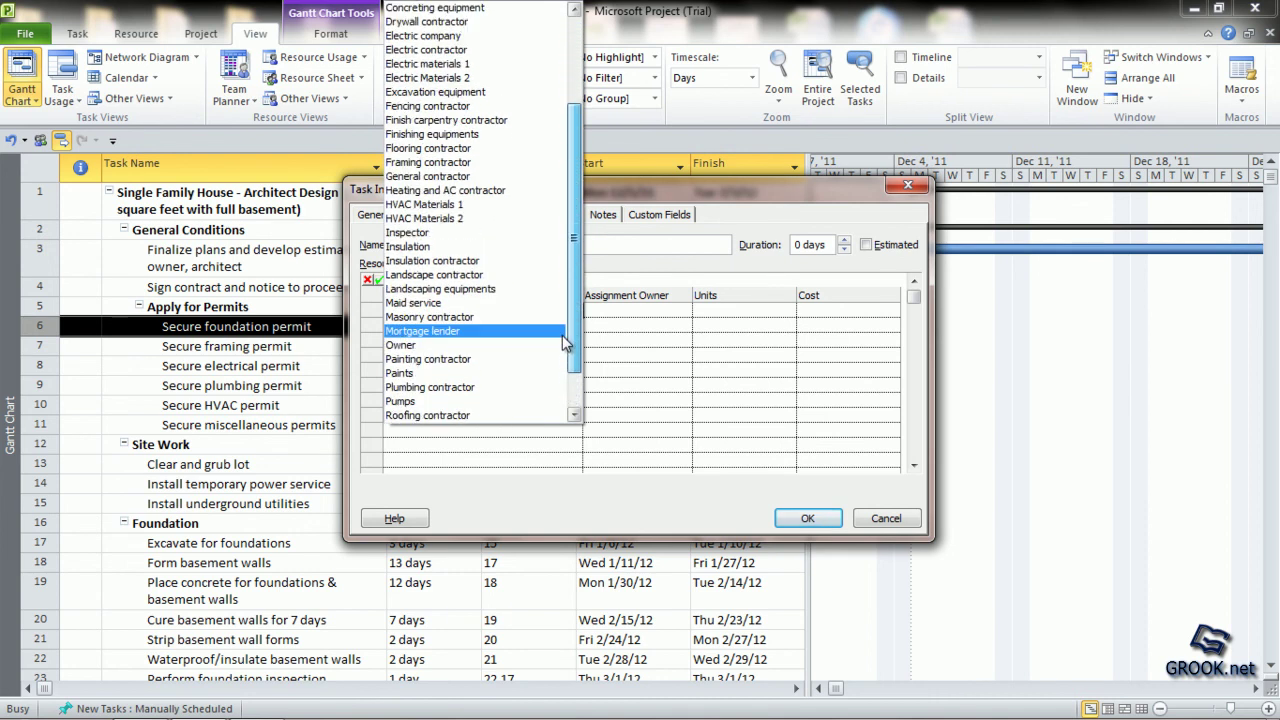
left_click(479, 177)
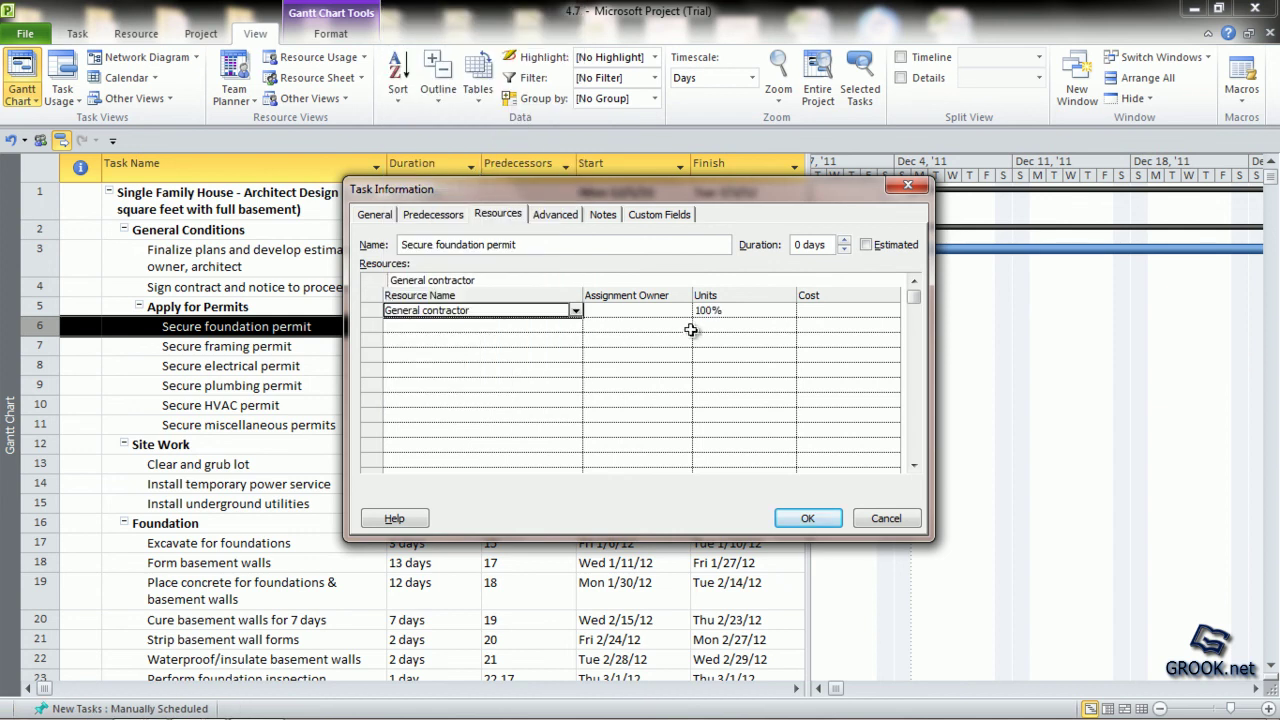
left_click(741, 311)
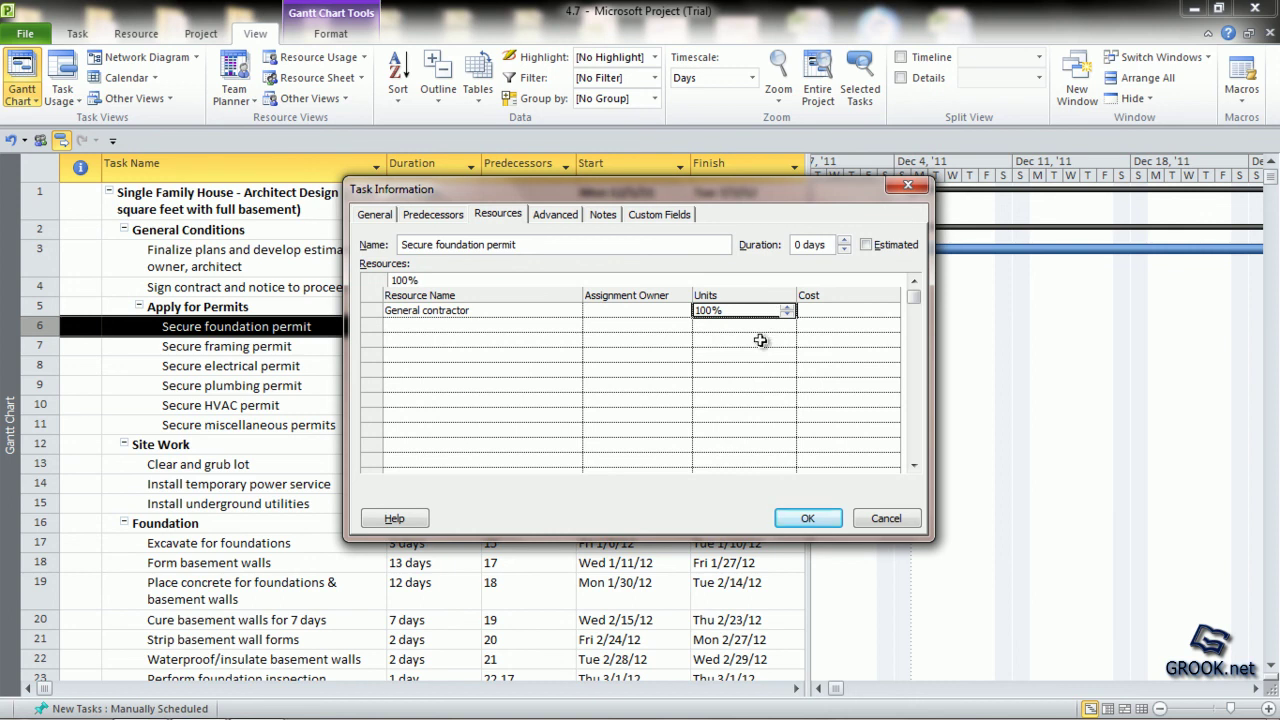
left_click(805, 521)
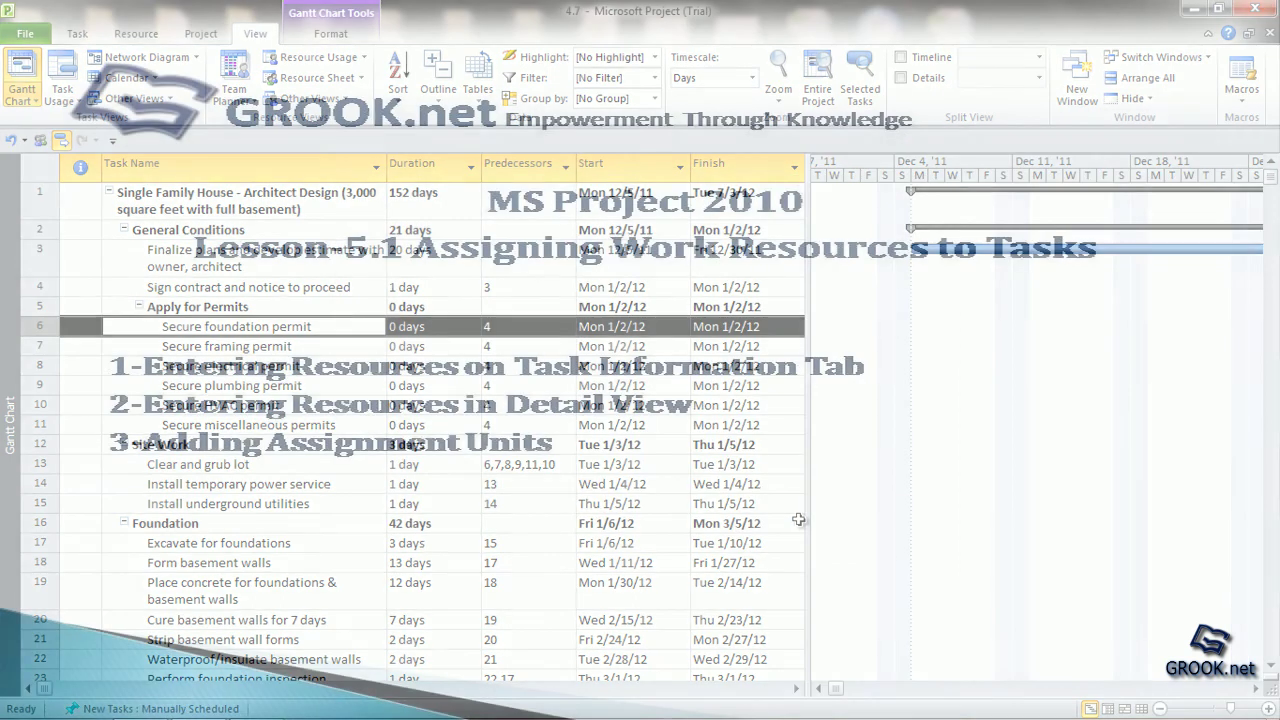